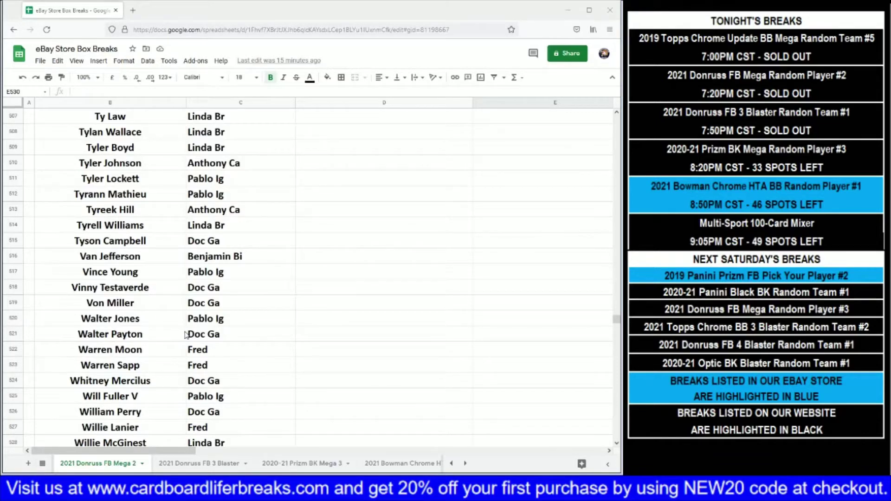
# Fill Tom Brady's player and participant cells (B485:C485) with yellow on the 2021 Donruss FB Mega 2 sheet.
pyautogui.scroll(10, 183, 334)
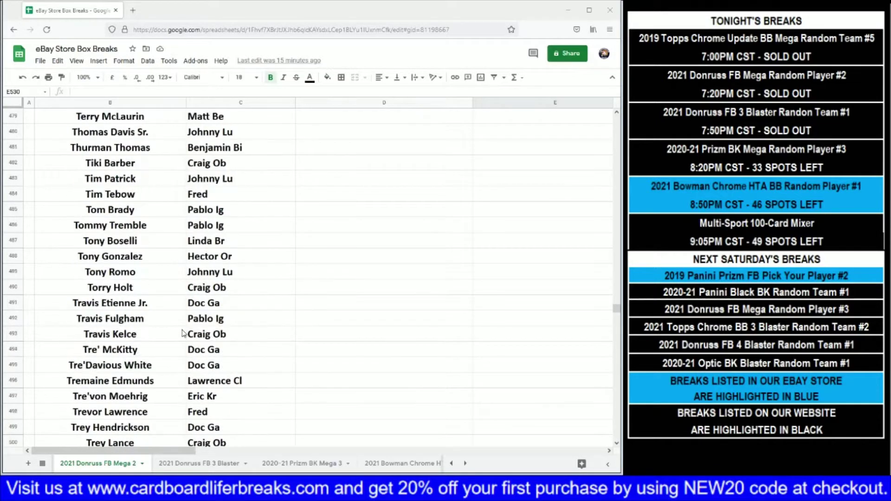
pyautogui.moveTo(144, 274); pyautogui.dragTo(283, 274)
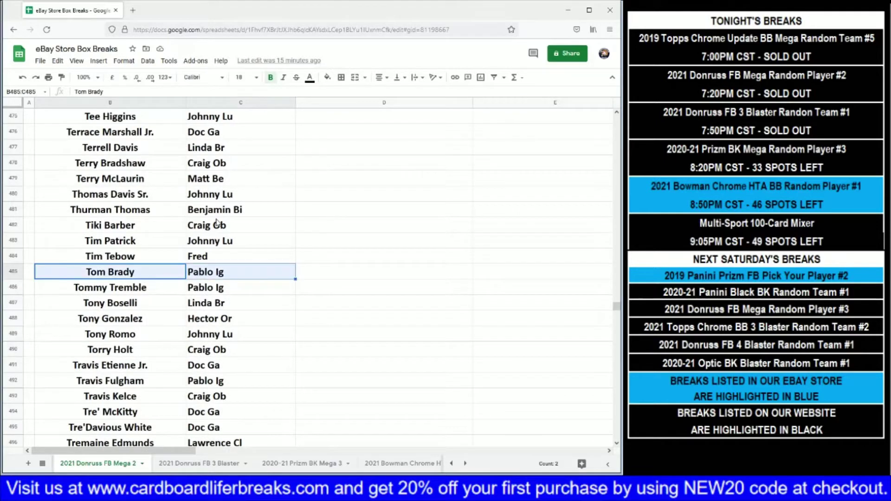
pyautogui.click(327, 77)
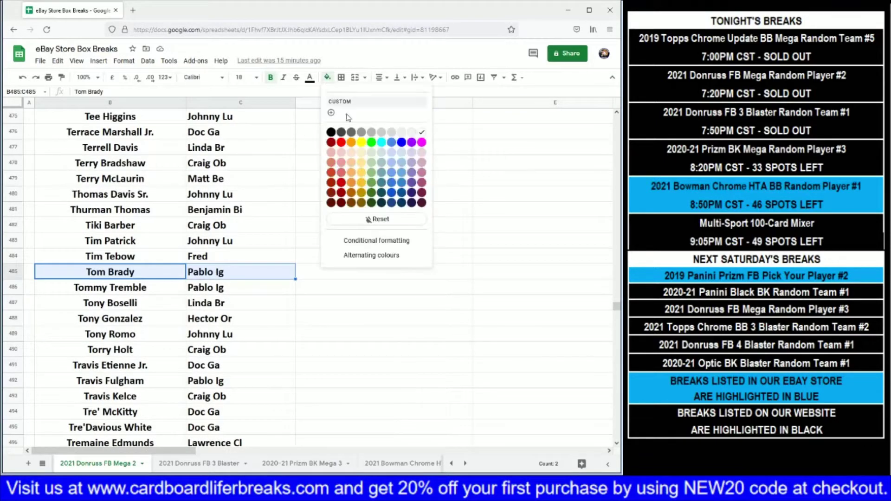
pyautogui.click(362, 147)
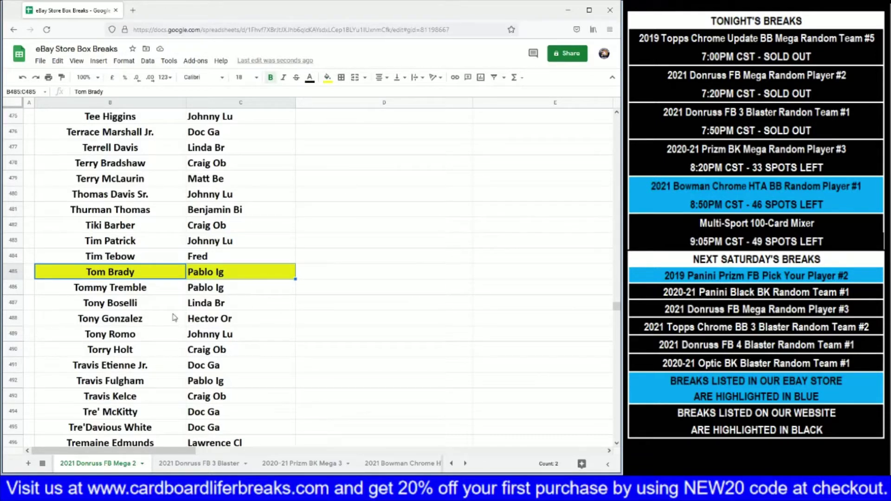
# Highlight Tyreek Hill's player and participant cells (B513:C513) with a yellow fill.
pyautogui.scroll(-7, 173, 319)
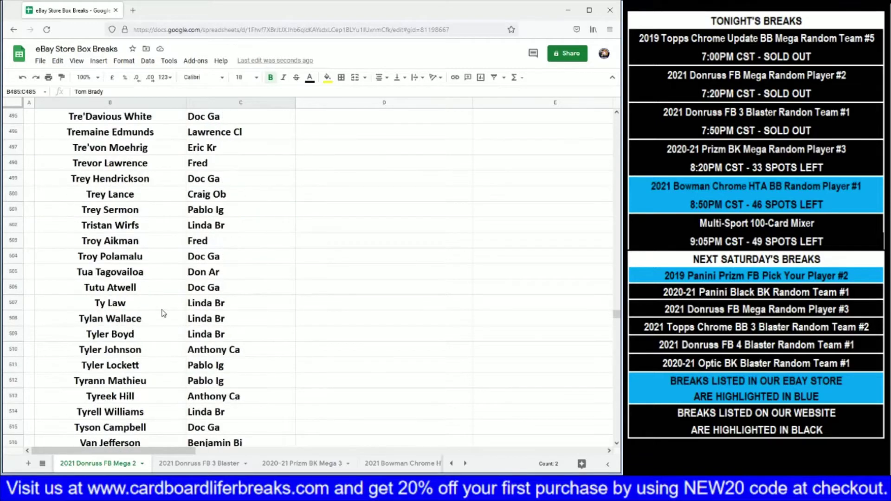
pyautogui.moveTo(154, 394); pyautogui.dragTo(232, 396)
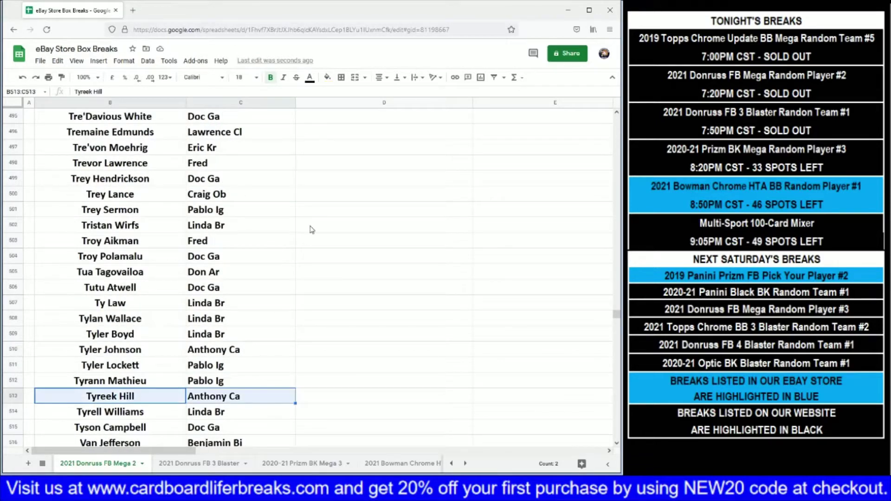
pyautogui.click(327, 78)
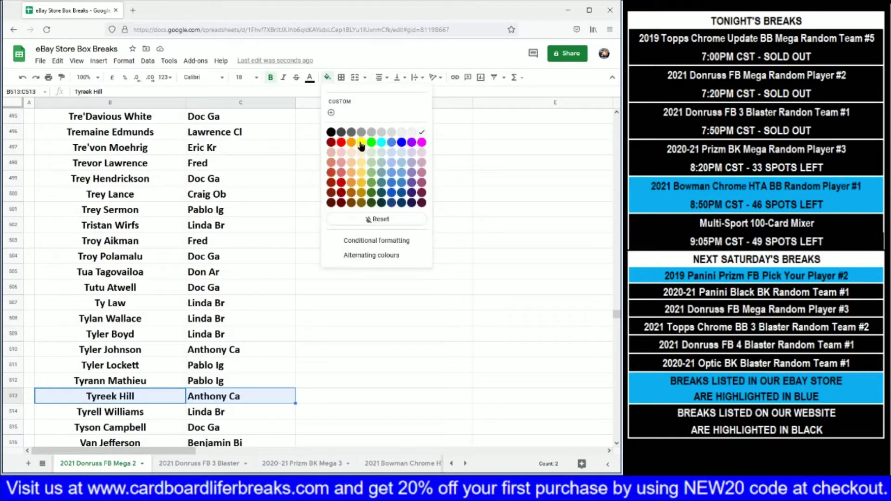
pyautogui.click(361, 143)
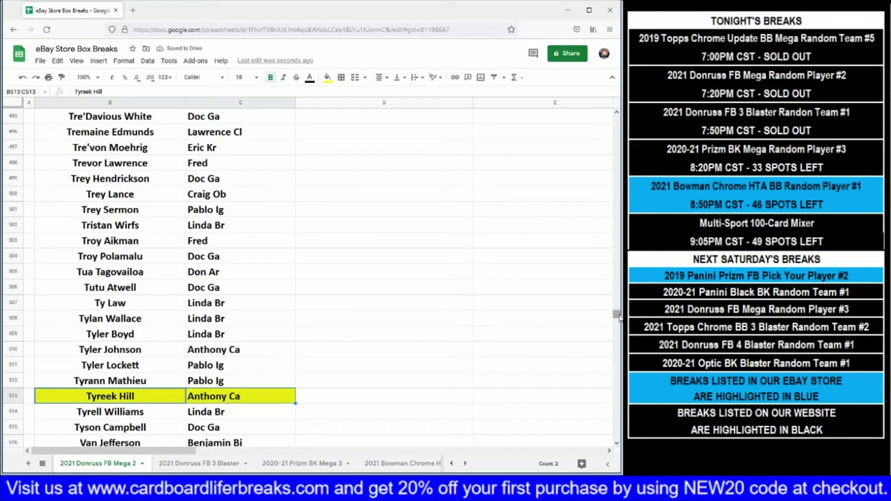
# Find Brian Urlacher near the start of the player list and fill cells B61:C61 with yellow.
pyautogui.moveTo(617, 316); pyautogui.dragTo(598, 127)
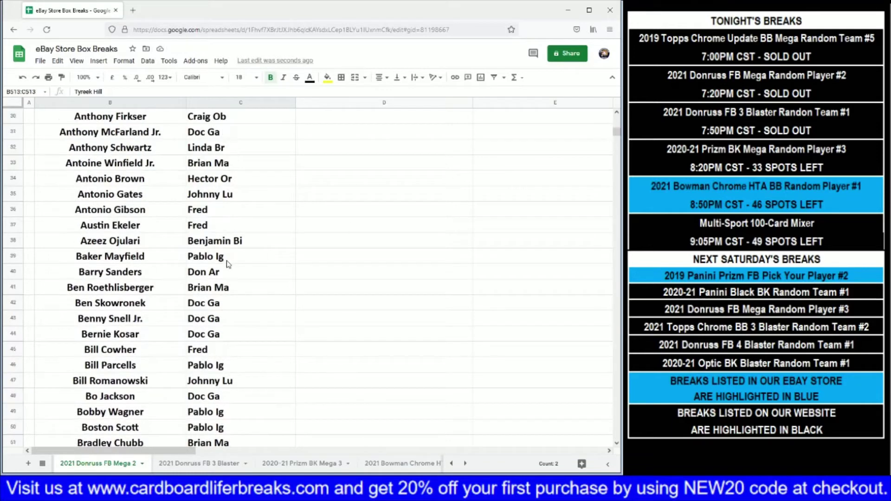
pyautogui.scroll(-4, 213, 277)
pyautogui.scroll(-3, 193, 283)
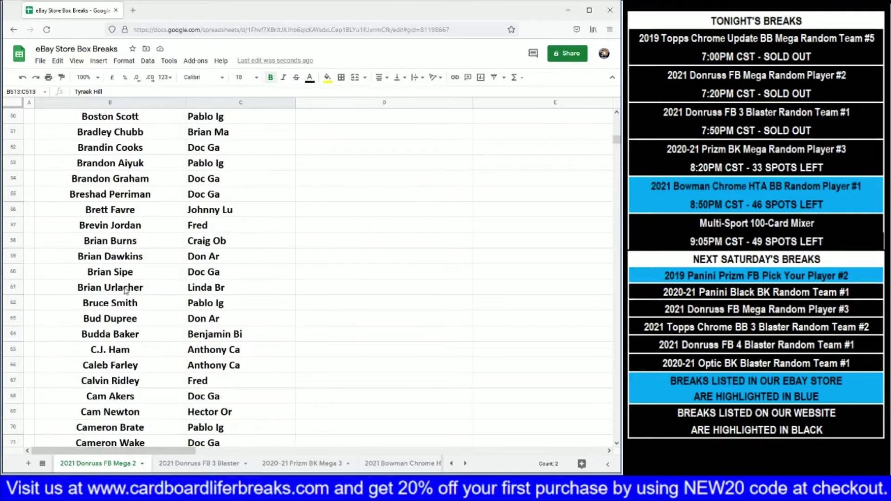
pyautogui.moveTo(125, 290); pyautogui.dragTo(223, 289)
pyautogui.click(327, 77)
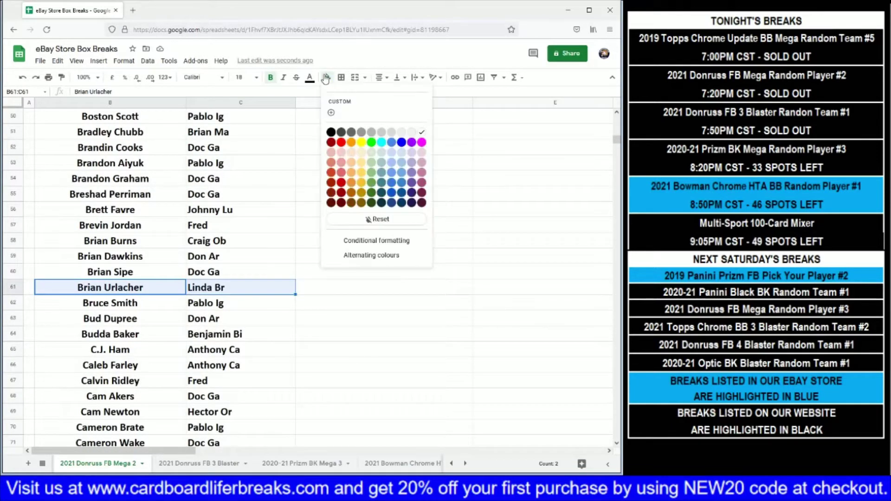
pyautogui.click(361, 147)
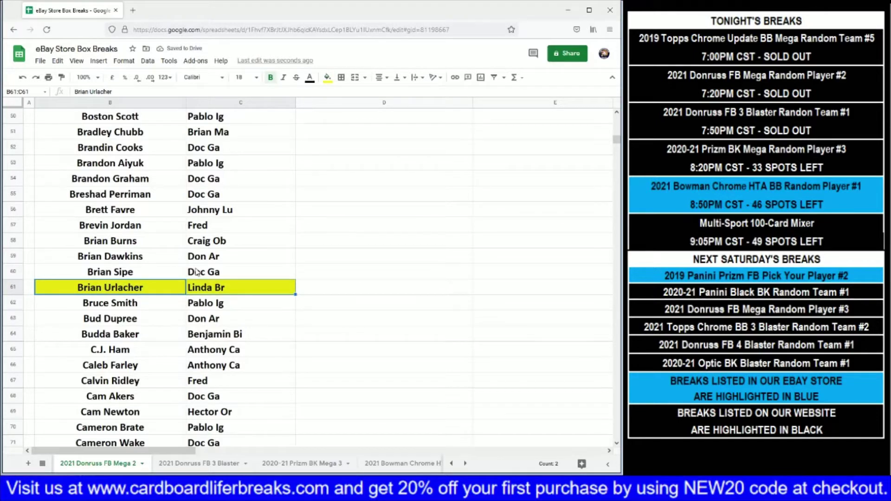
# Highlight Carson Wentz's name and the participant assigned to him (B74:C74) in yellow.
pyautogui.scroll(-5, 183, 272)
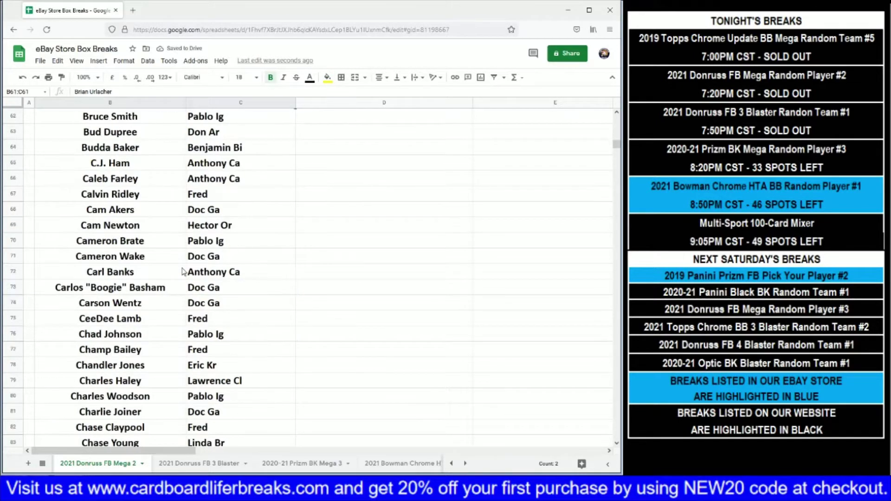
pyautogui.moveTo(139, 246); pyautogui.dragTo(242, 242)
pyautogui.click(327, 77)
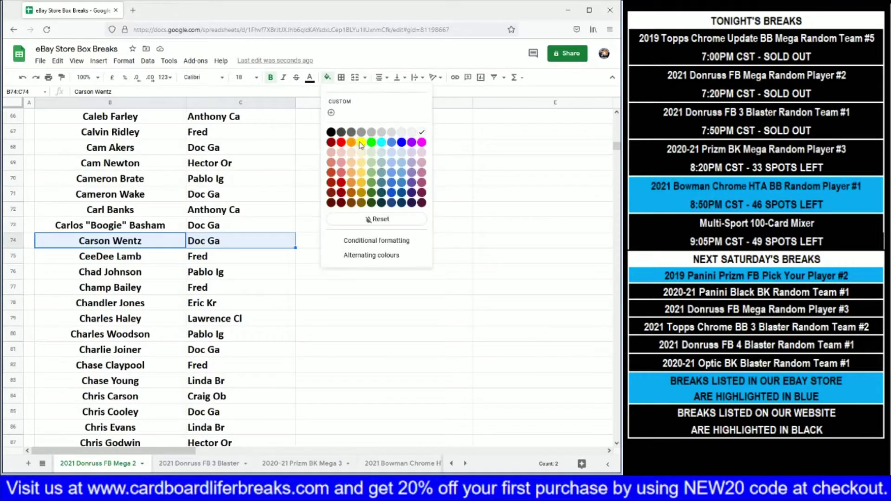
pyautogui.click(361, 142)
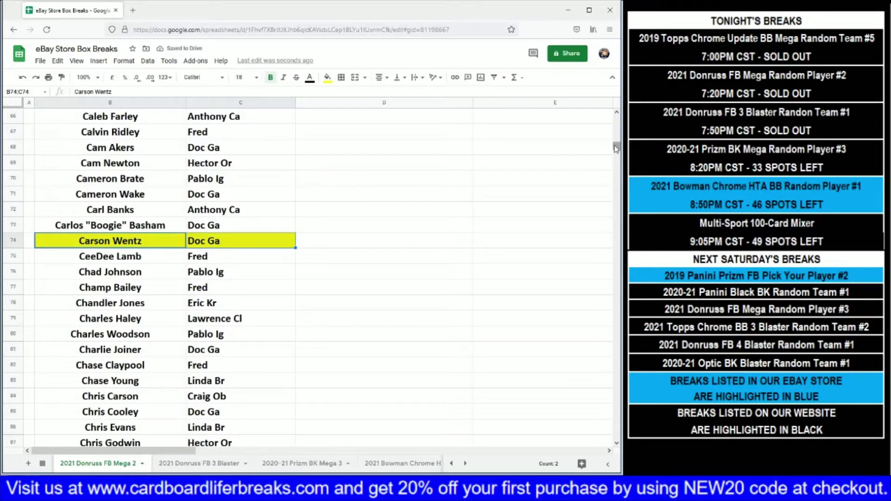
# Find Lamar Jackson in the player list and fill his two cells (B315:C315) with yellow.
pyautogui.moveTo(616, 148); pyautogui.dragTo(588, 232)
pyautogui.scroll(-5, 341, 289)
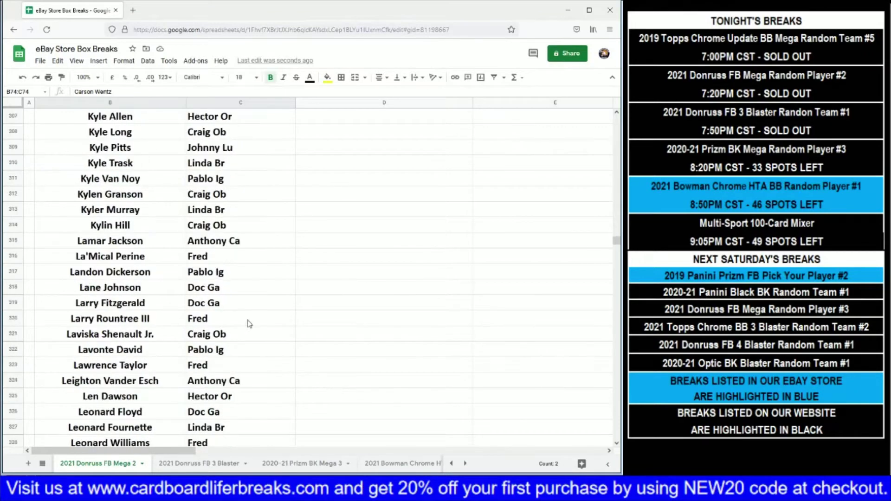
pyautogui.moveTo(141, 244); pyautogui.dragTo(205, 244)
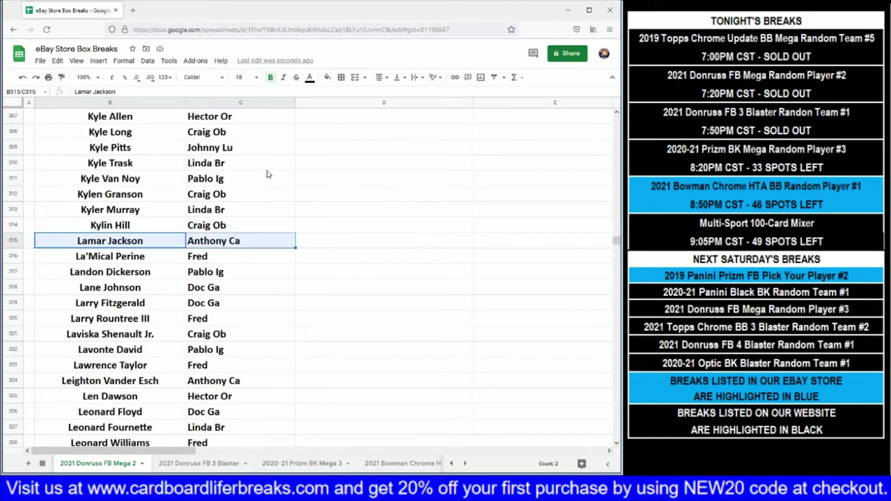
pyautogui.click(327, 77)
pyautogui.click(359, 144)
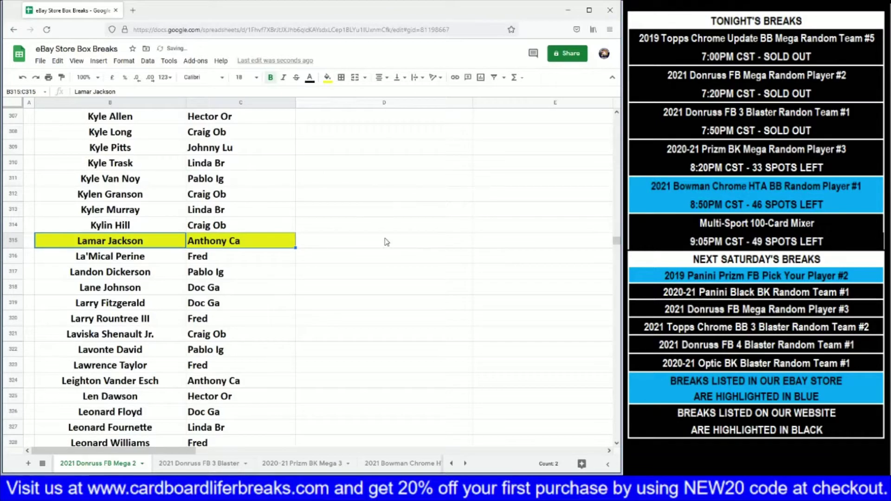
# Highlight Kene Nwangwu's player and participant cells (B296:C296) with a yellow fill.
pyautogui.scroll(5, 266, 287)
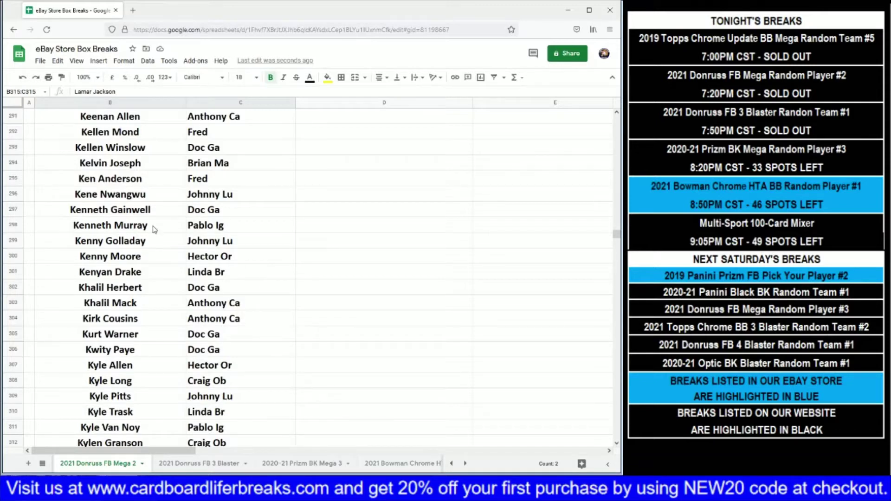
pyautogui.moveTo(141, 199); pyautogui.dragTo(219, 195)
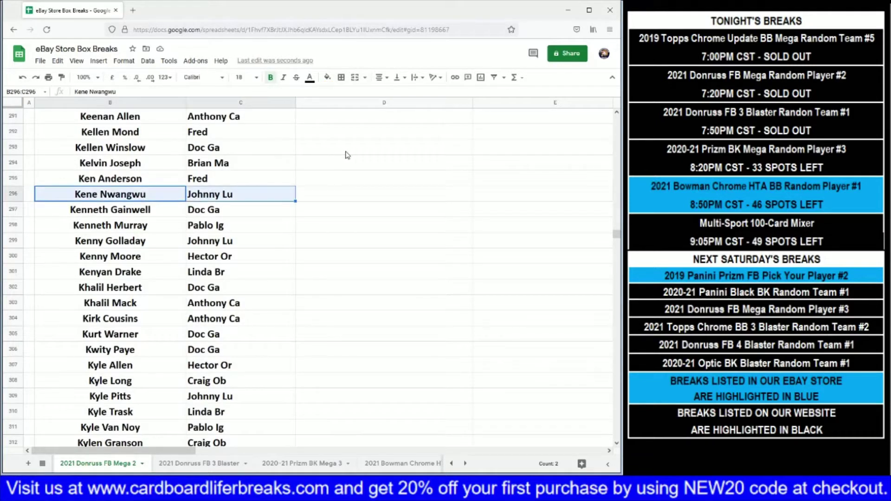
pyautogui.click(327, 78)
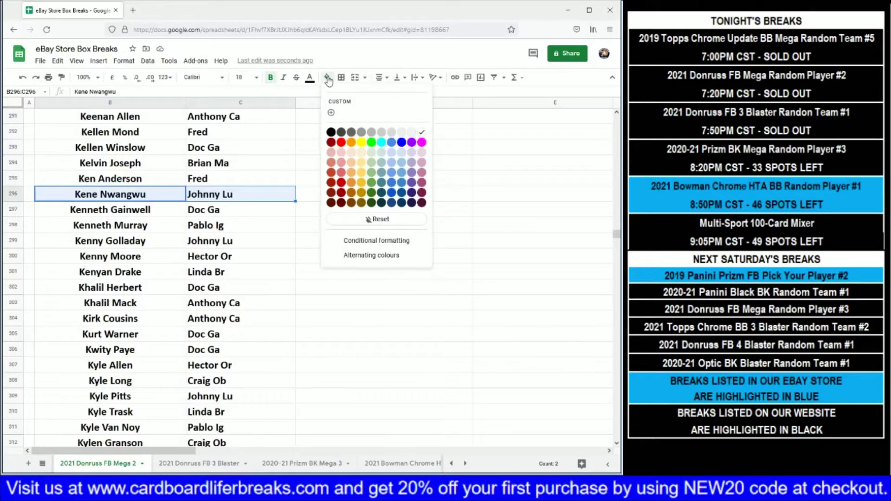
pyautogui.click(361, 142)
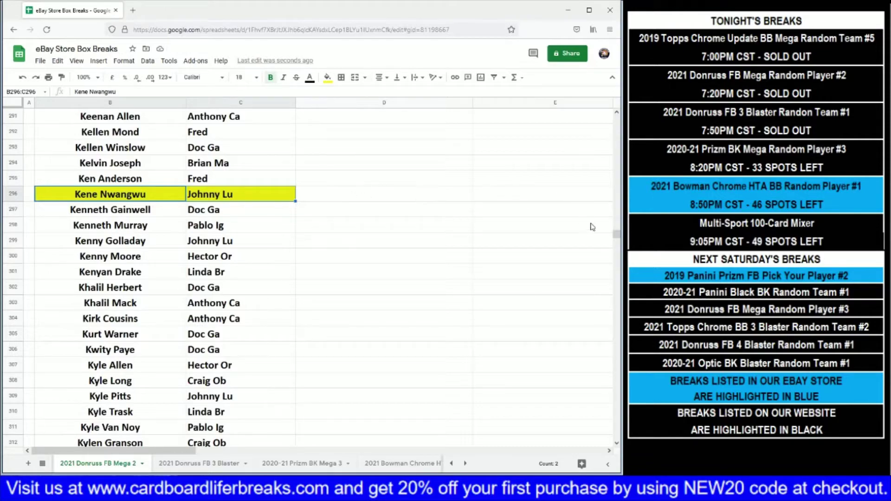
# Find Tylan Wallace in the player list and fill his name and participant cells (B508:C508) with yellow.
pyautogui.moveTo(616, 238); pyautogui.dragTo(495, 325)
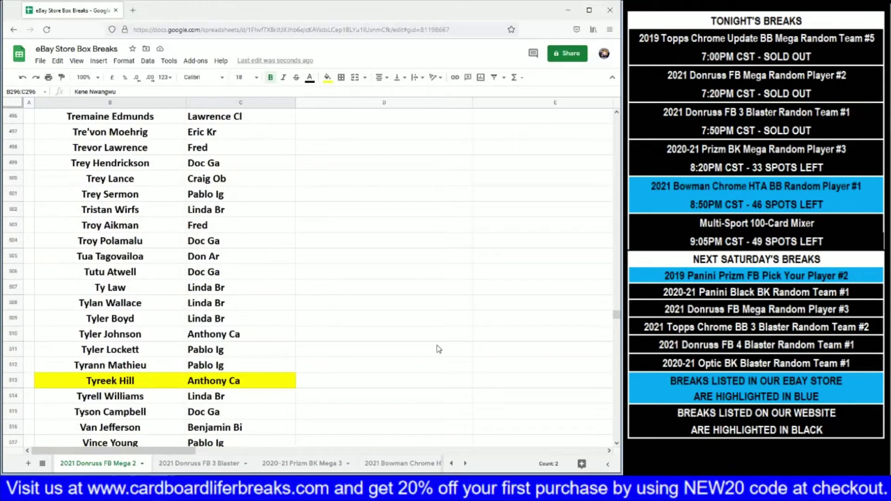
pyautogui.click(122, 306)
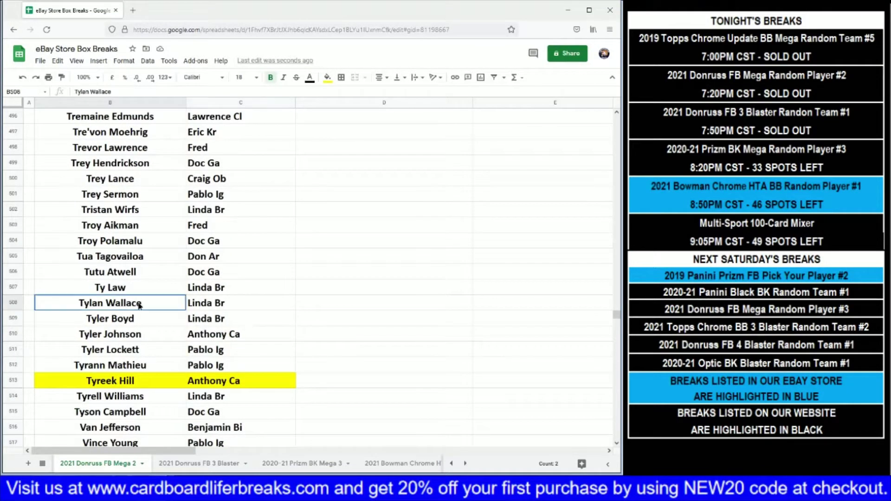
pyautogui.moveTo(184, 311); pyautogui.dragTo(195, 308)
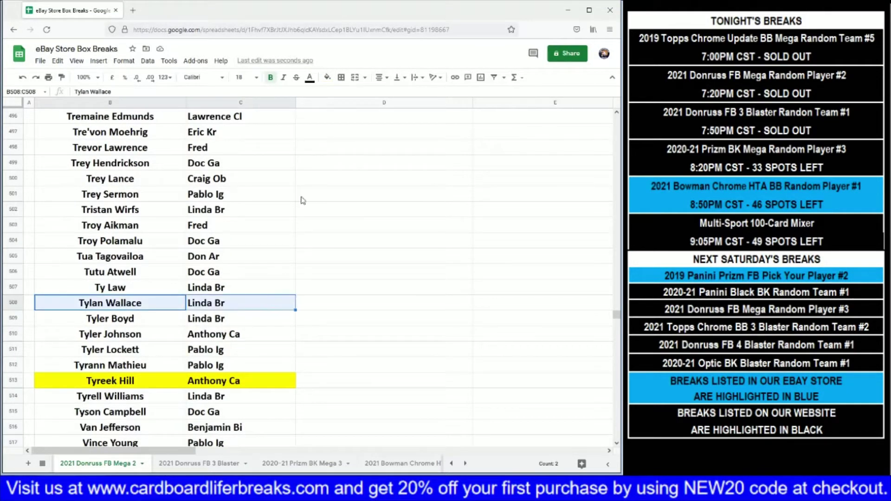
pyautogui.click(327, 77)
pyautogui.click(361, 142)
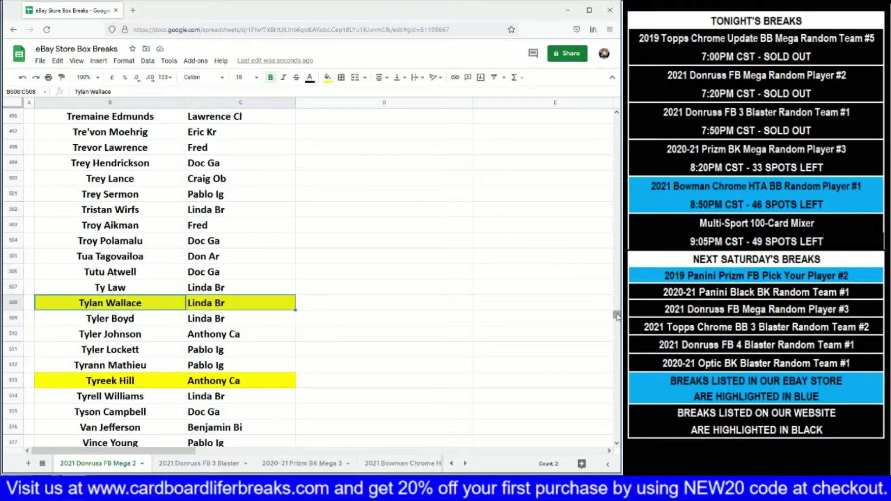
# Find Demetric Felton in the player list and highlight cells B140:C140 in yellow.
pyautogui.moveTo(617, 317); pyautogui.dragTo(617, 164)
pyautogui.scroll(-7, 28, 291)
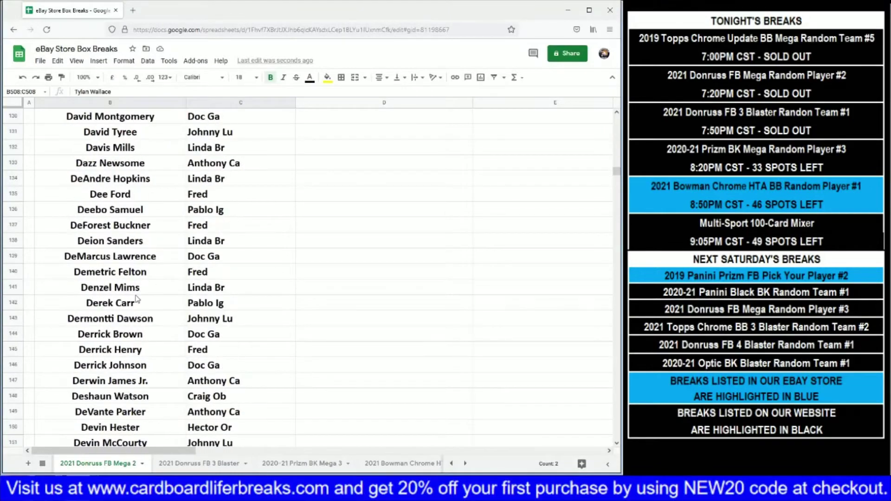
pyautogui.moveTo(130, 275); pyautogui.dragTo(209, 273)
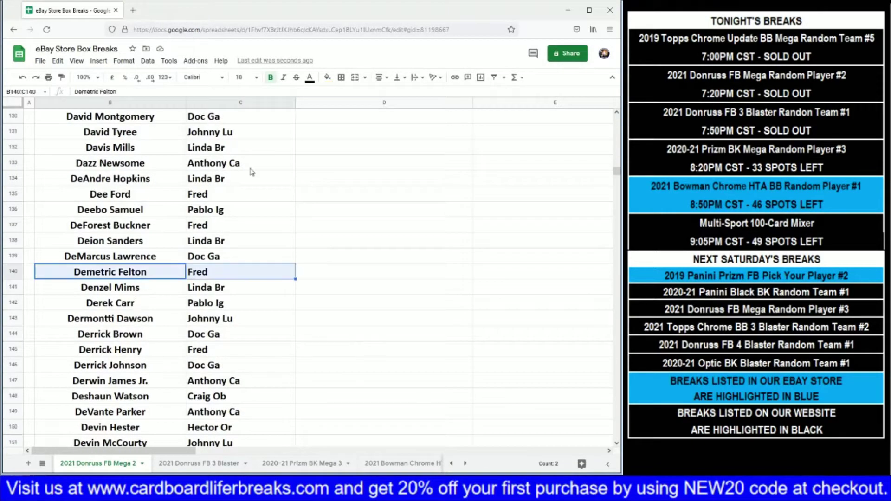
pyautogui.click(327, 77)
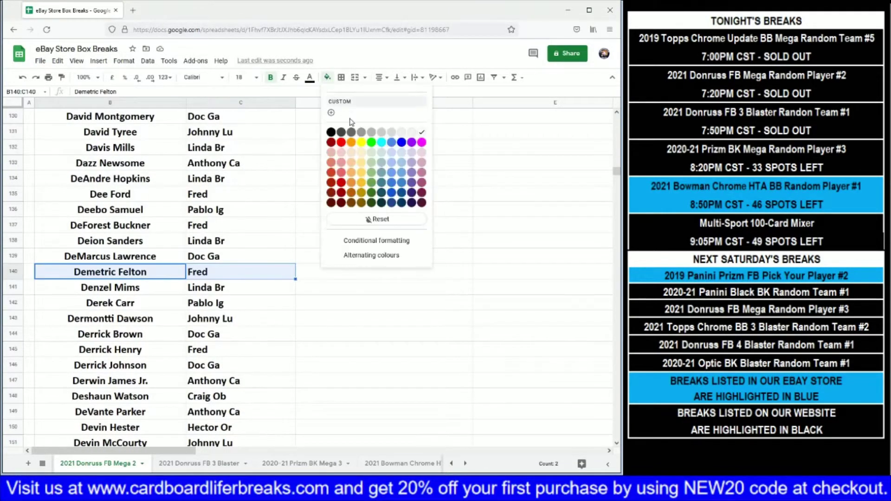
pyautogui.click(362, 142)
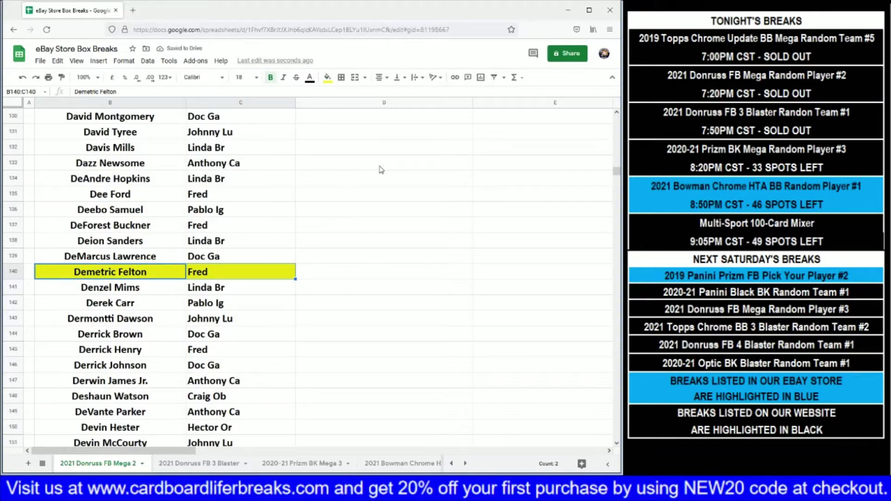
# Fill Alex Leatherwood's player and participant cells (B18:C18) with yellow.
pyautogui.scroll(20, 331, 226)
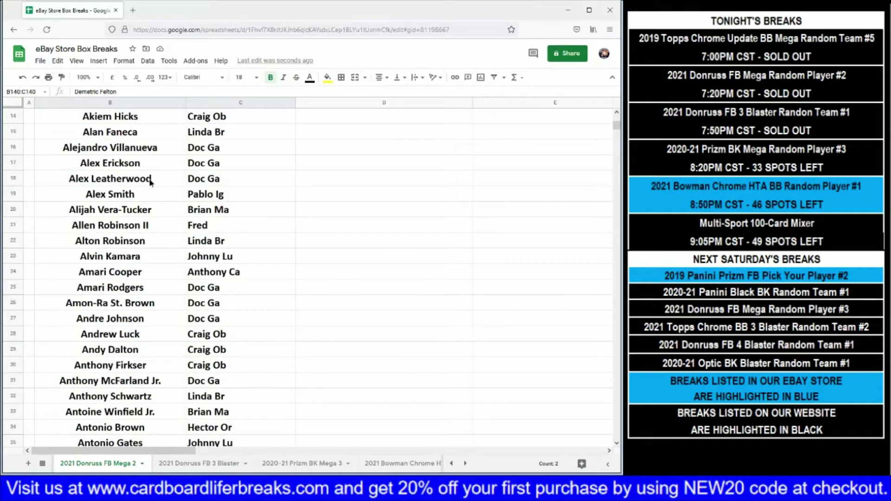
pyautogui.moveTo(152, 178); pyautogui.dragTo(239, 175)
pyautogui.click(328, 77)
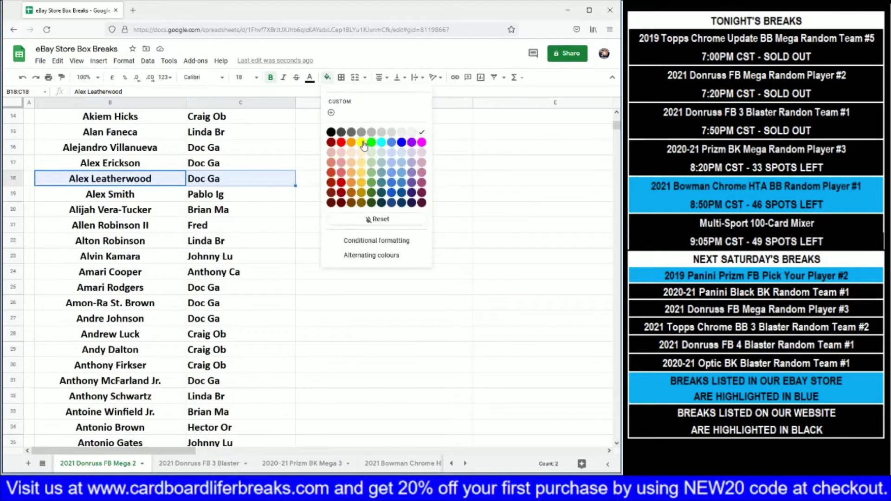
pyautogui.click(360, 143)
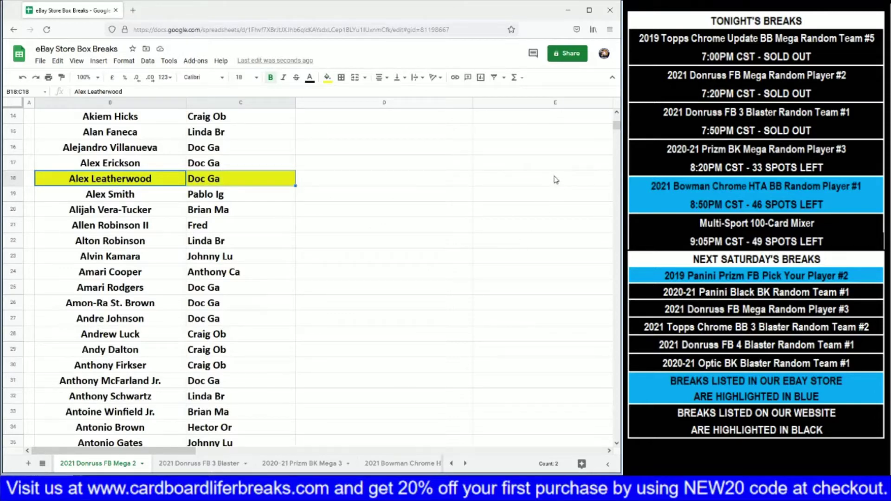
# Find Dyami Brown in the player list and highlight cells B167:C167 in yellow.
pyautogui.moveTo(614, 126); pyautogui.dragTo(604, 185)
pyautogui.scroll(5, 257, 272)
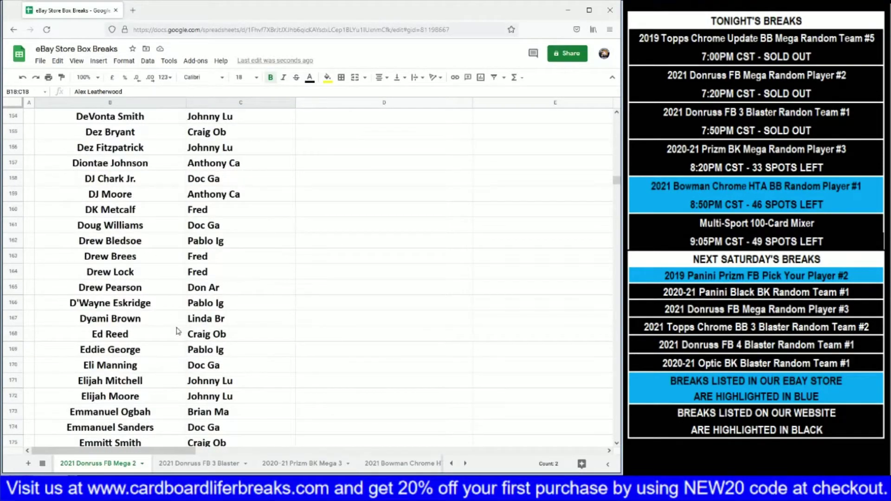
pyautogui.moveTo(153, 320); pyautogui.dragTo(197, 319)
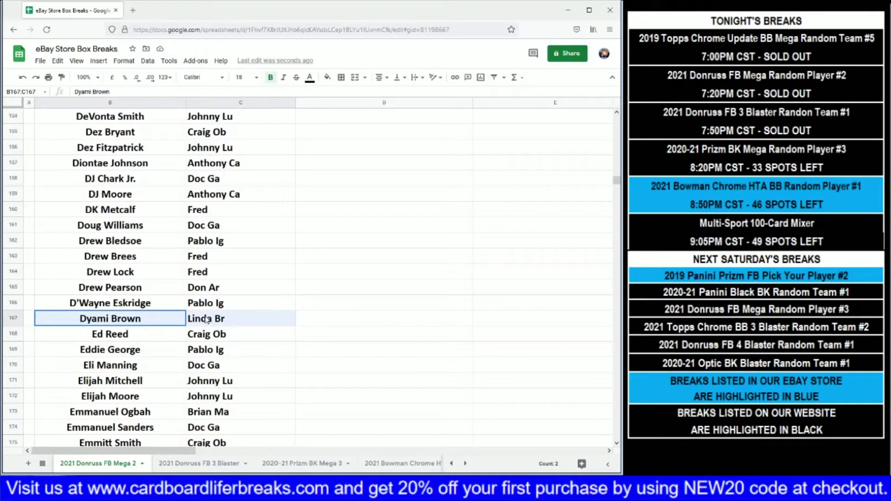
pyautogui.click(328, 77)
pyautogui.click(356, 142)
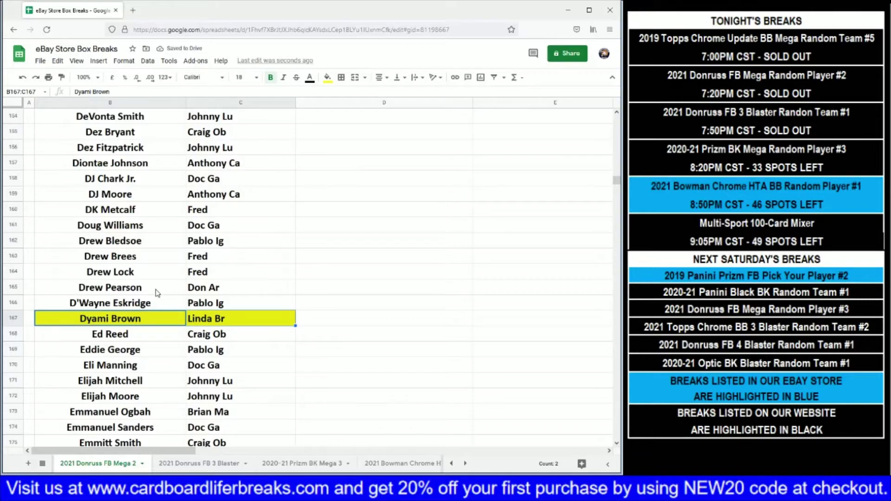
# Find Kylen Granson in the player list and fill his player and participant cells (B312:C312) with yellow.
pyautogui.scroll(-18, 157, 286)
pyautogui.scroll(-20, 155, 279)
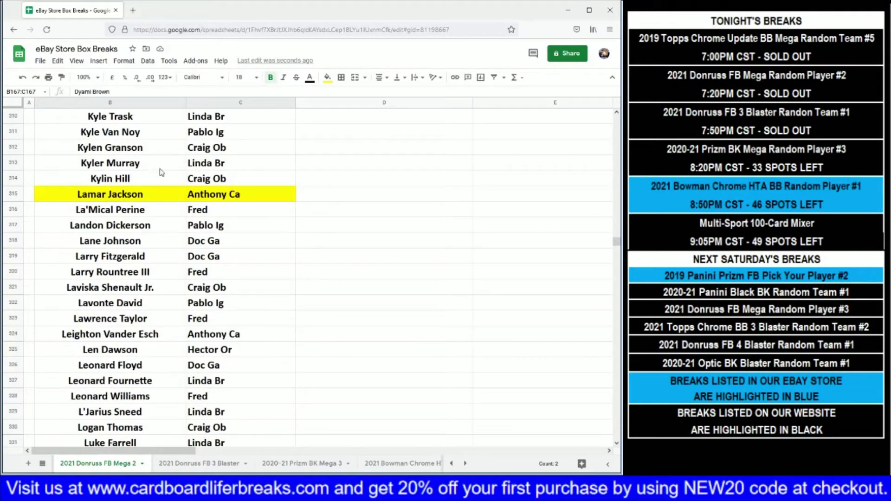
pyautogui.moveTo(162, 148); pyautogui.dragTo(202, 148)
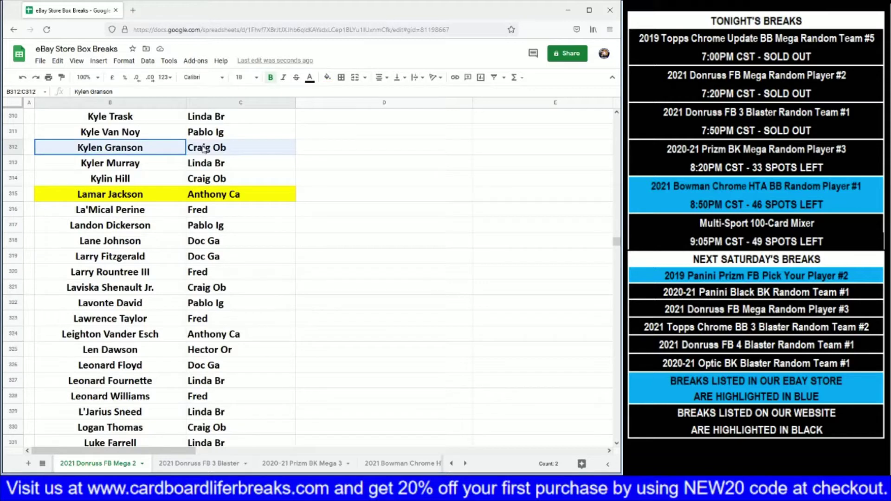
pyautogui.click(328, 77)
pyautogui.click(361, 143)
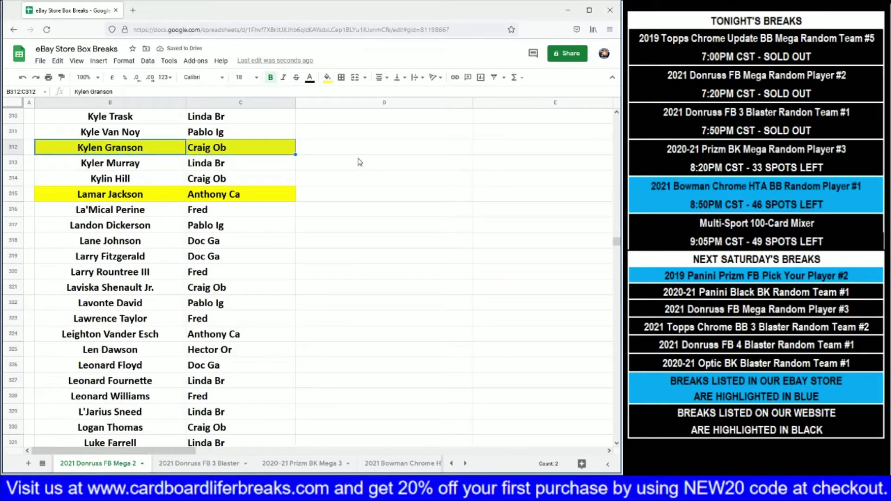
# Highlight Kadarius Toney's player and participant cells (B288:C288) with a yellow fill.
pyautogui.scroll(10, 252, 311)
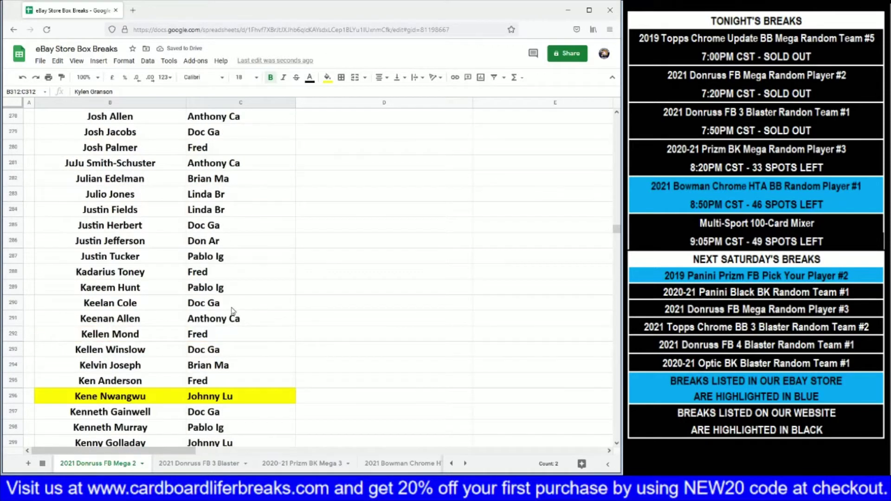
pyautogui.moveTo(140, 272); pyautogui.dragTo(241, 272)
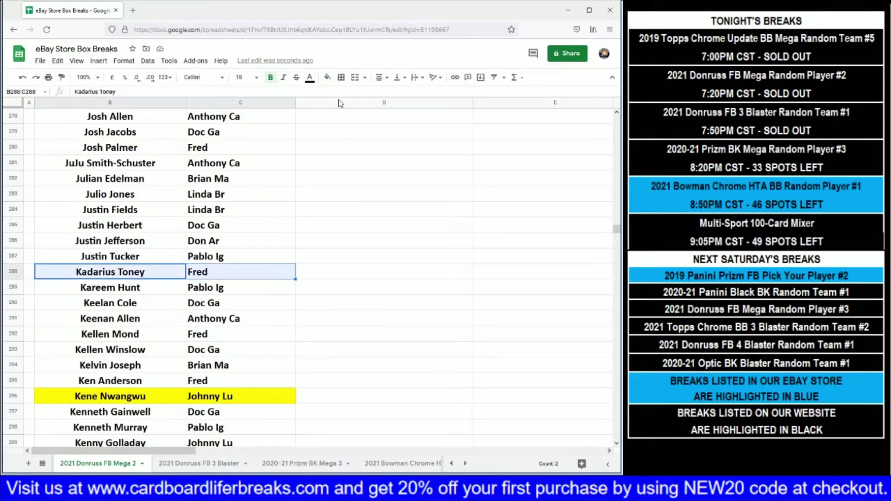
pyautogui.click(328, 79)
pyautogui.click(362, 140)
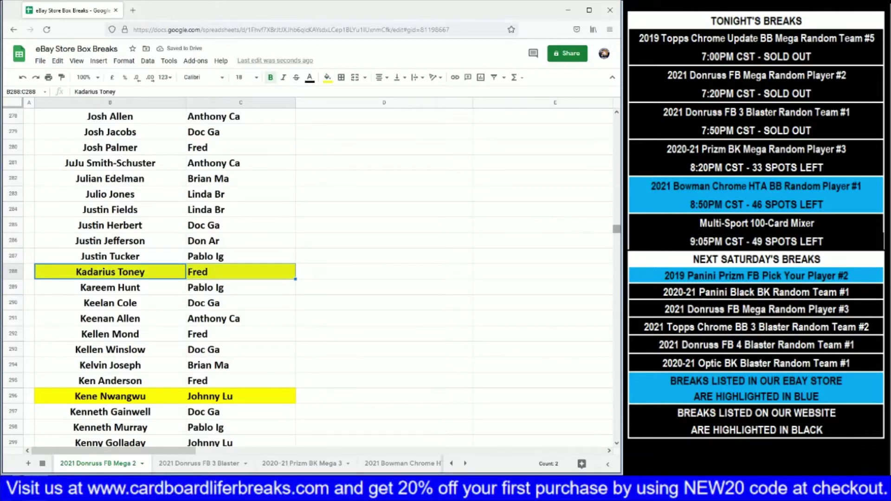
# Find Carlos "Boogie" Basham in the player list and fill cells B73:C73 with yellow.
pyautogui.moveTo(617, 229); pyautogui.dragTo(605, 145)
pyautogui.moveTo(149, 214); pyautogui.dragTo(214, 212)
pyautogui.click(327, 77)
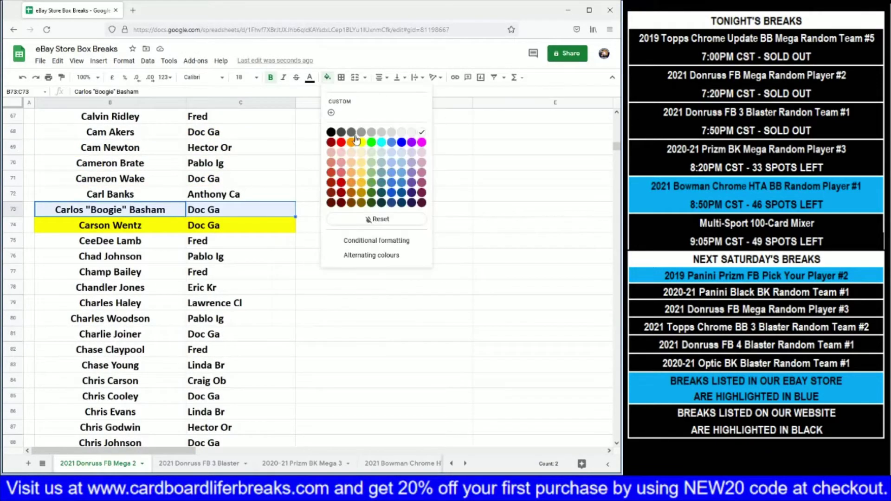
pyautogui.click(361, 143)
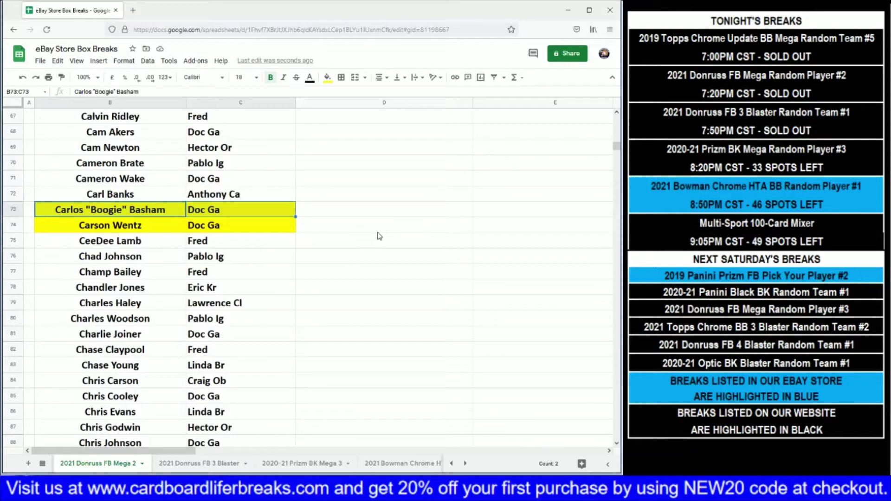
# Find Jevon Holland in the player list and highlight his name and participant cells (B250:C250) in yellow.
pyautogui.moveTo(616, 147); pyautogui.dragTo(602, 208)
pyautogui.scroll(-9, 478, 252)
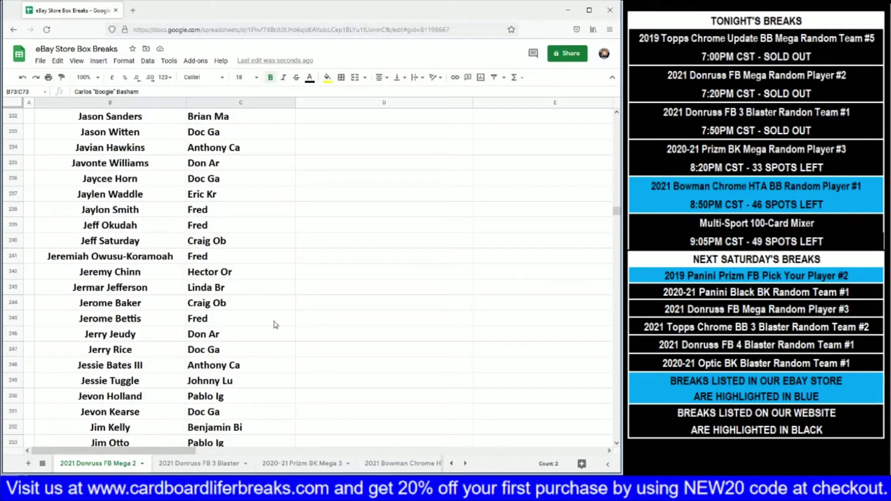
pyautogui.moveTo(154, 397); pyautogui.dragTo(214, 397)
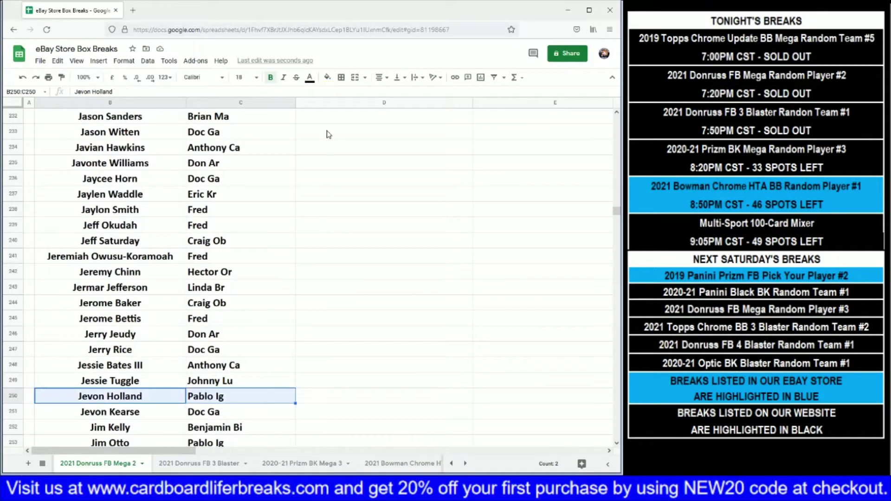
pyautogui.click(328, 77)
pyautogui.click(361, 145)
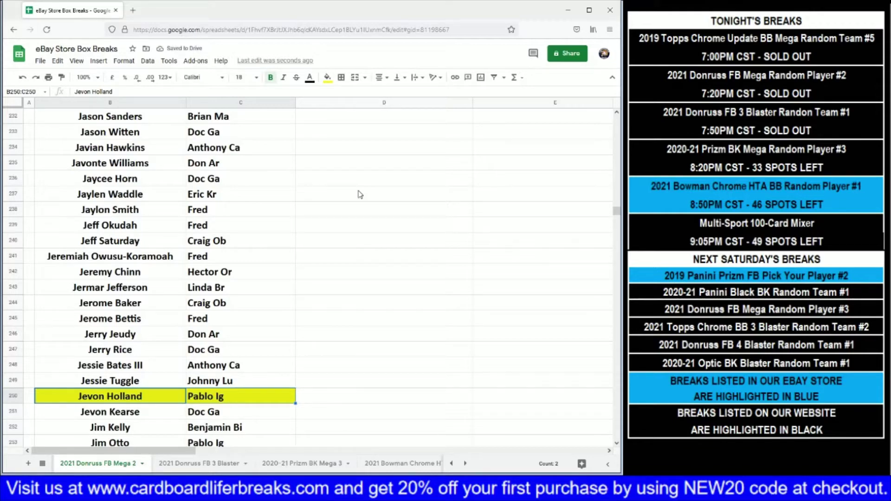
# Fill Sam Ehlinger's player and participant cells (B448:C448) with yellow.
pyautogui.moveTo(620, 211); pyautogui.dragTo(584, 294)
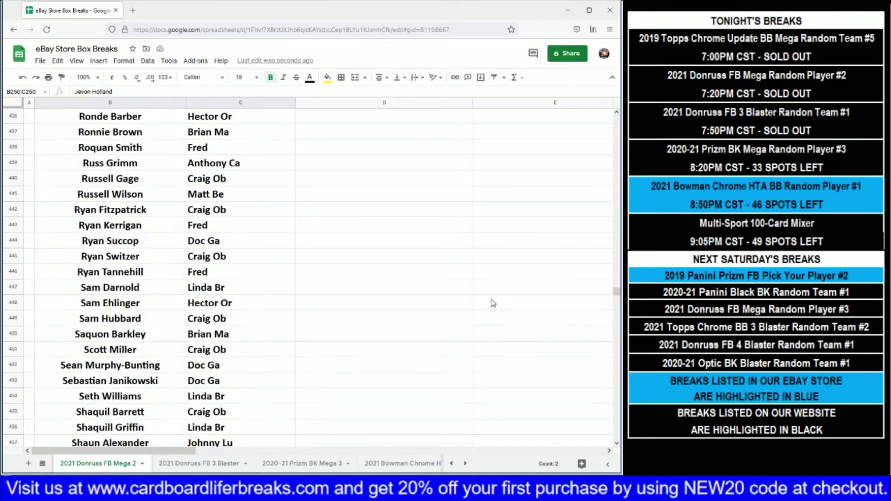
pyautogui.moveTo(142, 306); pyautogui.dragTo(197, 305)
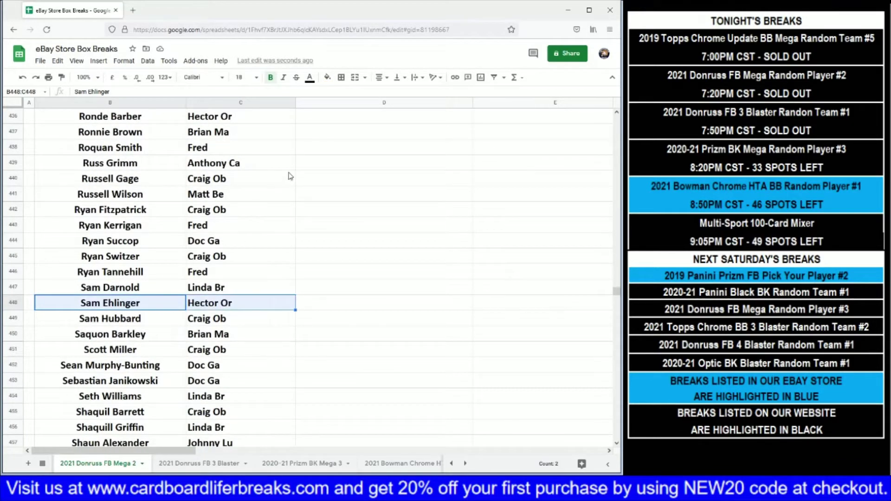
pyautogui.click(327, 77)
pyautogui.click(360, 142)
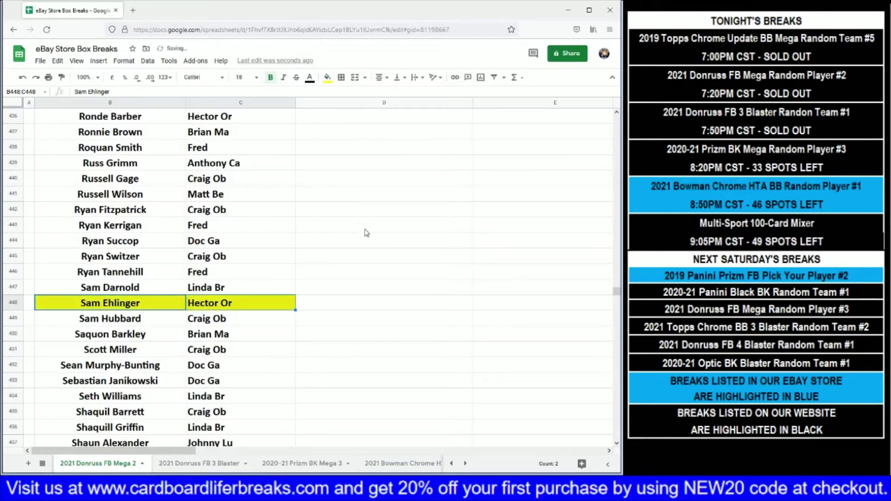
# Find Drew Brees in the player list and highlight cells B163:C163 in yellow.
pyautogui.moveTo(618, 293)
pyautogui.mouseDown()
pyautogui.moveTo(613, 167)
pyautogui.moveTo(605, 191)
pyautogui.moveTo(602, 177)
pyautogui.mouseUp()
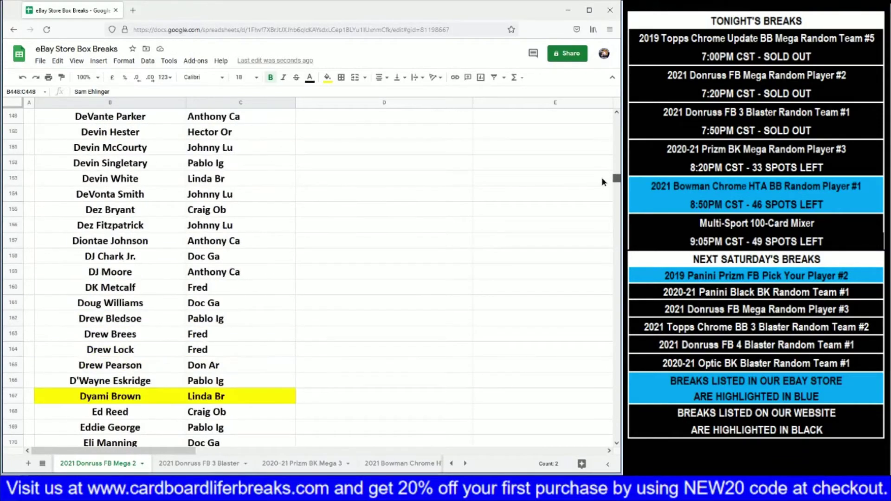
pyautogui.click(148, 336)
pyautogui.keyDown('shift'); pyautogui.click(207, 337); pyautogui.keyUp('shift')
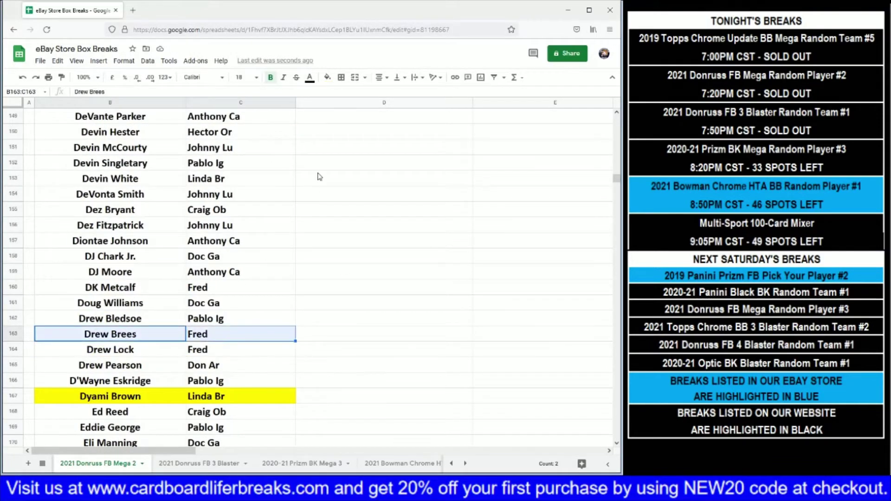
pyautogui.click(327, 77)
pyautogui.click(362, 142)
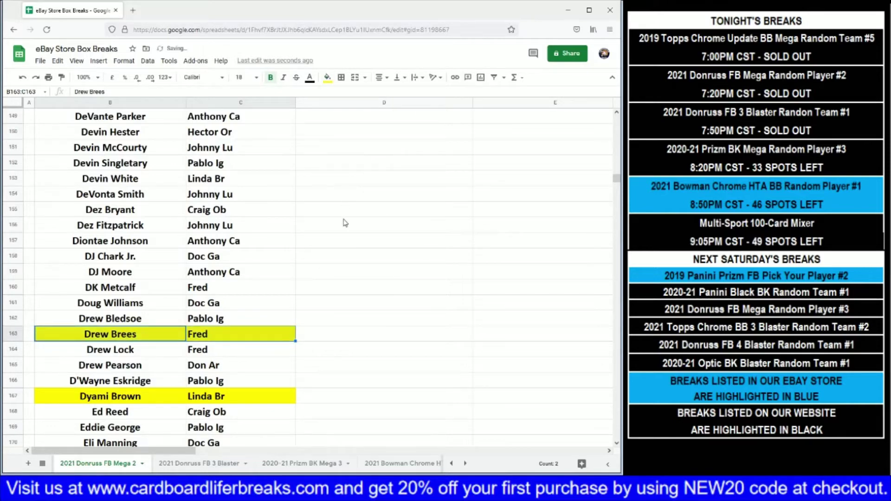
# Find Chris Godwin in the player list and fill his name and participant cells (B87:C87) with yellow.
pyautogui.scroll(13, 294, 264)
pyautogui.scroll(9, 294, 263)
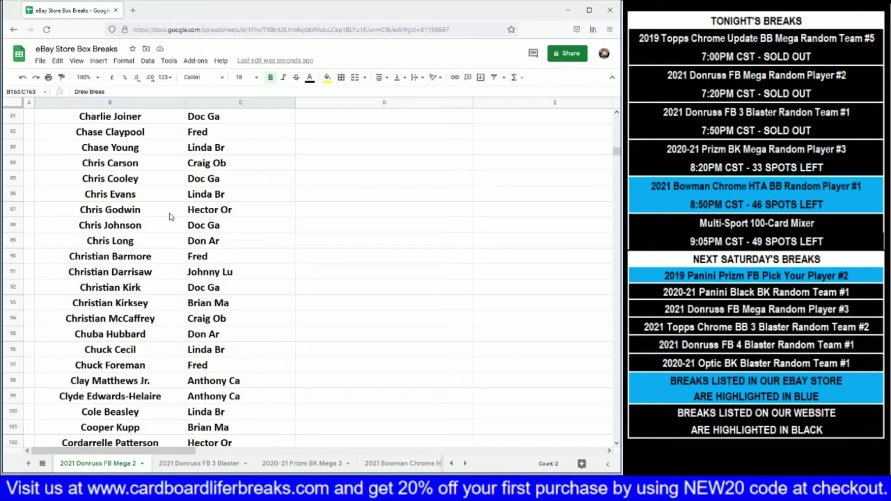
pyautogui.moveTo(148, 212); pyautogui.dragTo(227, 209)
pyautogui.click(328, 77)
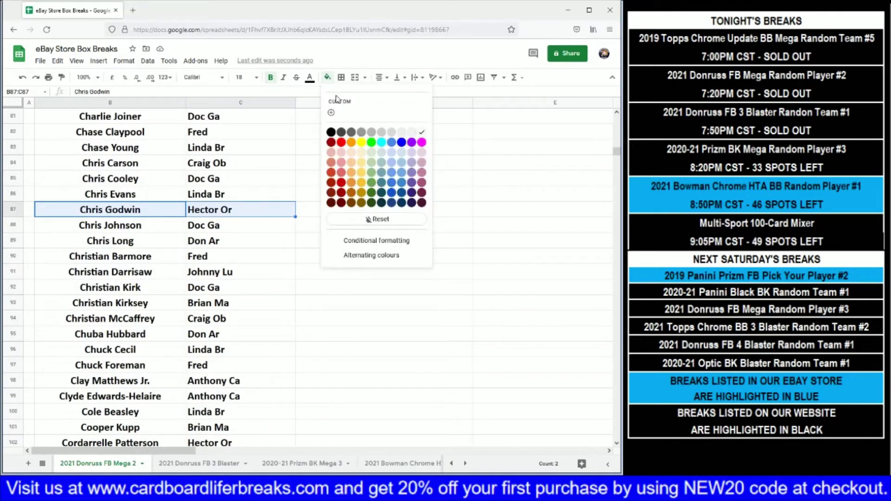
pyautogui.click(361, 152)
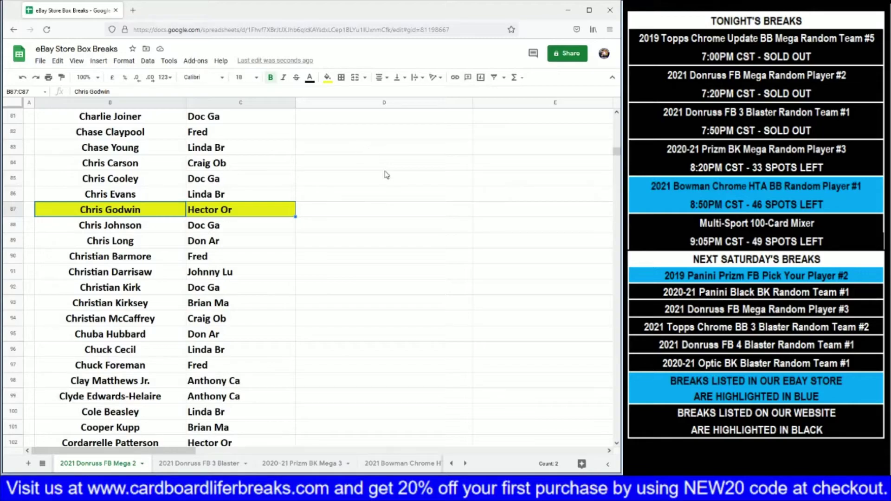
# Highlight Kyle Trask's player and participant cells (B310:C310) with a yellow fill.
pyautogui.moveTo(617, 151); pyautogui.dragTo(605, 241)
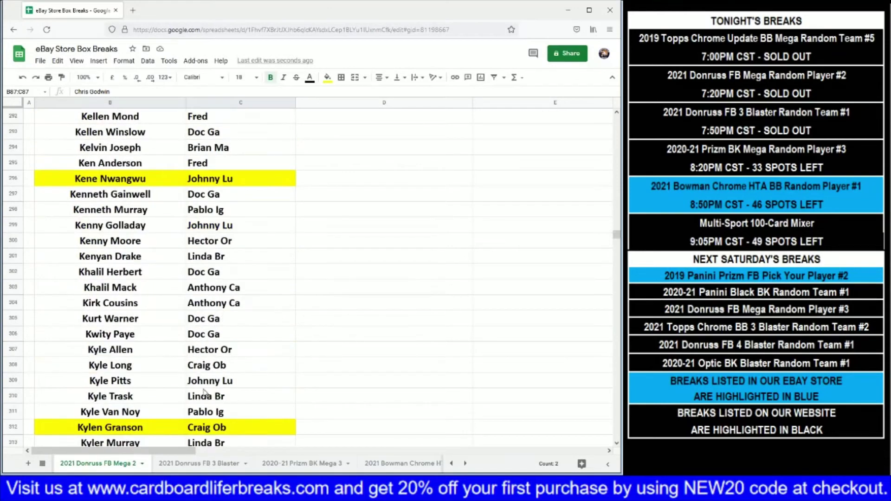
pyautogui.moveTo(166, 397); pyautogui.dragTo(209, 397)
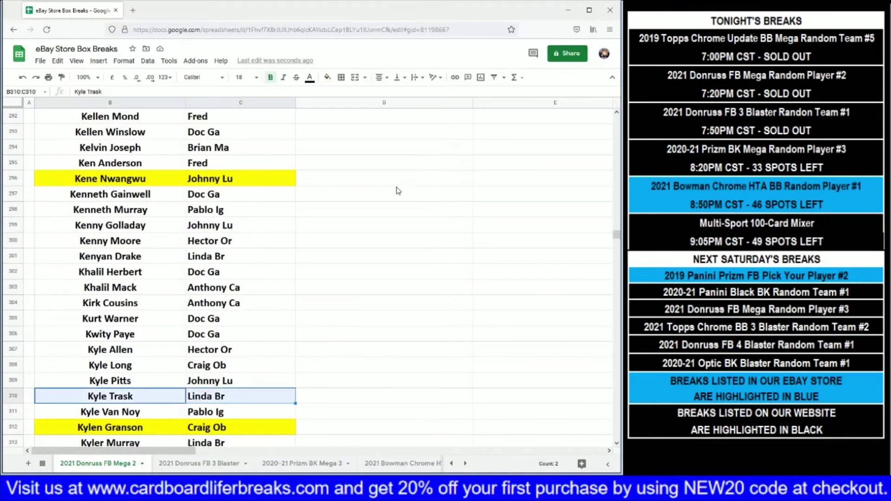
pyautogui.click(328, 77)
pyautogui.click(359, 153)
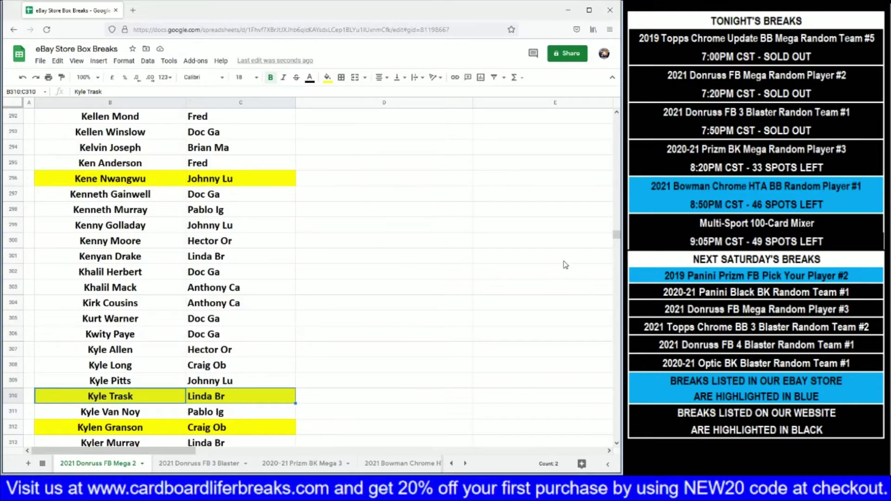
# Find Caleb Farley in the player list and fill his player and participant cells (B66:C66) with yellow.
pyautogui.moveTo(616, 238); pyautogui.dragTo(597, 155)
pyautogui.scroll(7, 260, 290)
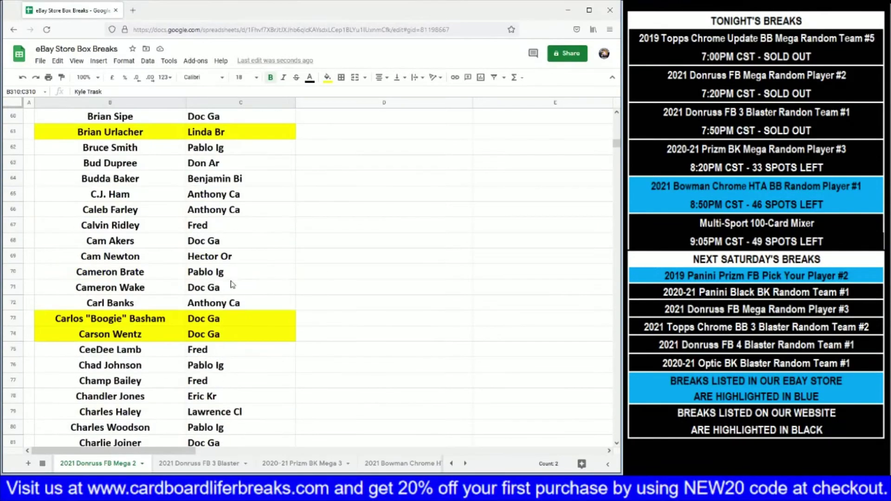
pyautogui.moveTo(138, 215); pyautogui.dragTo(226, 205)
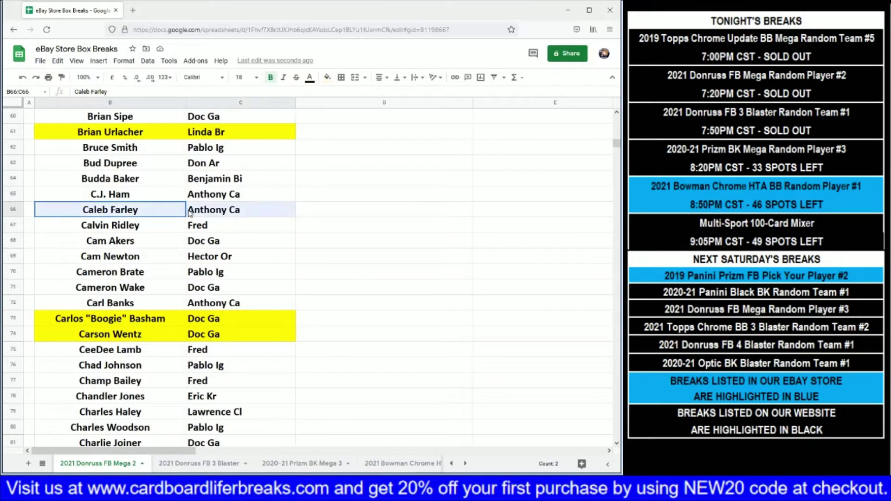
pyautogui.click(328, 77)
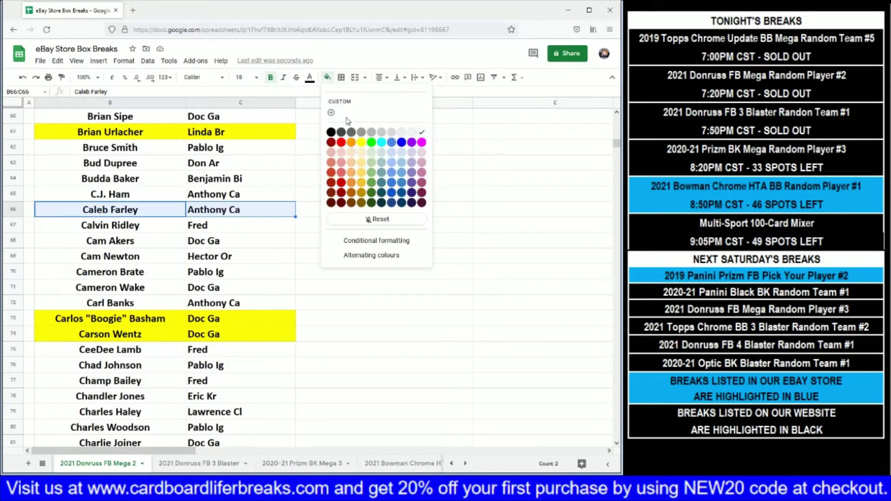
pyautogui.click(362, 144)
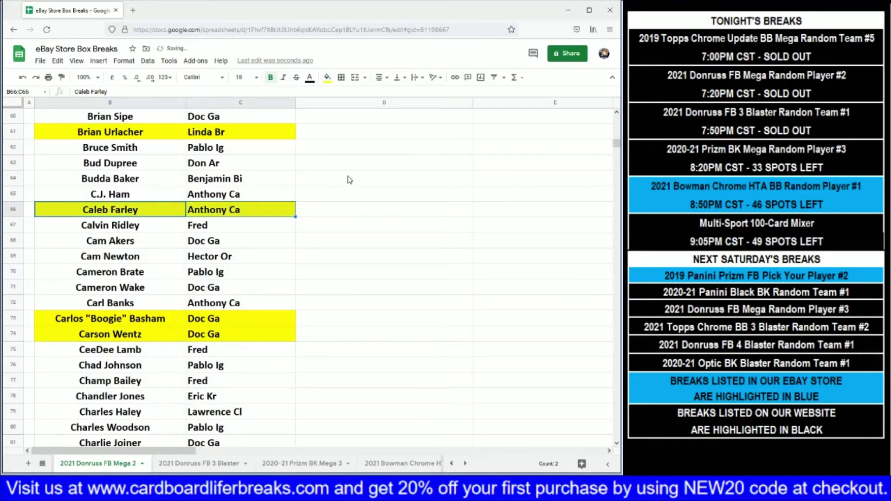
pyautogui.scroll(9, 248, 302)
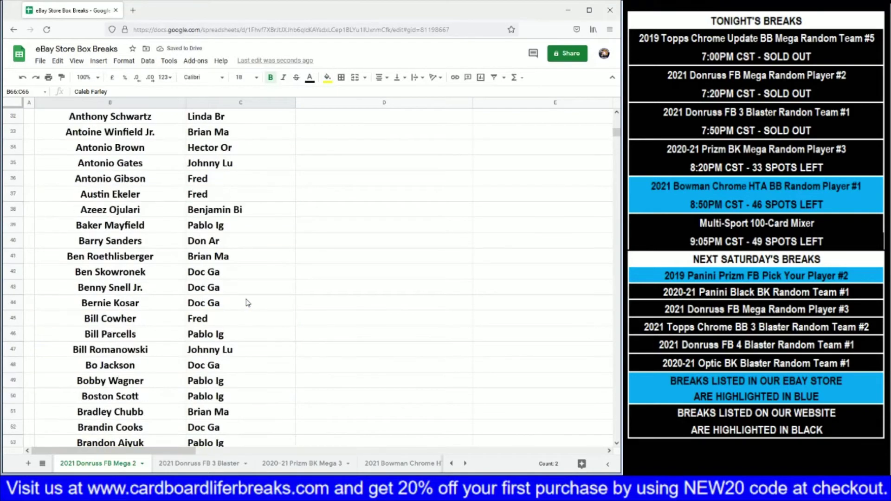
pyautogui.scroll(5, 247, 303)
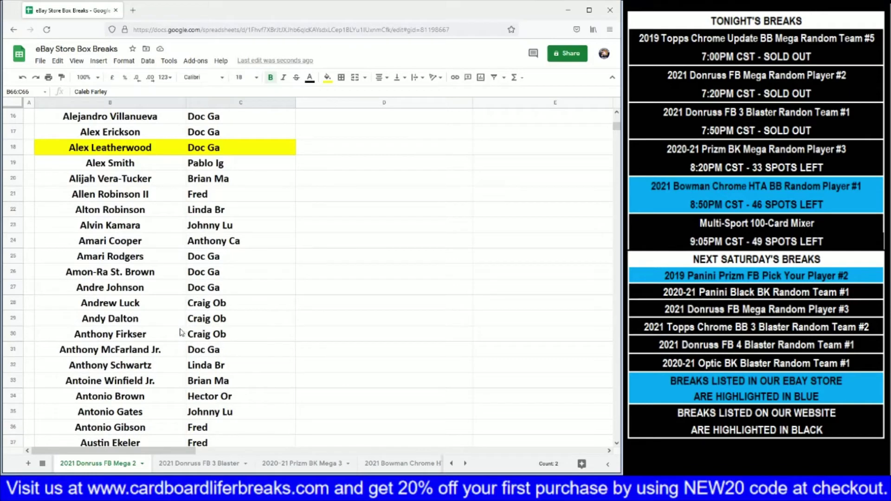
pyautogui.moveTo(155, 367); pyautogui.dragTo(241, 367)
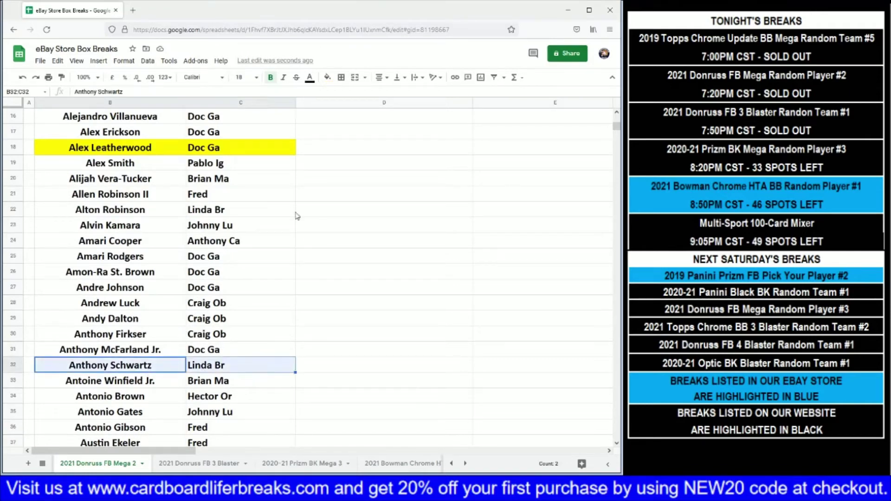
pyautogui.click(328, 78)
pyautogui.click(360, 132)
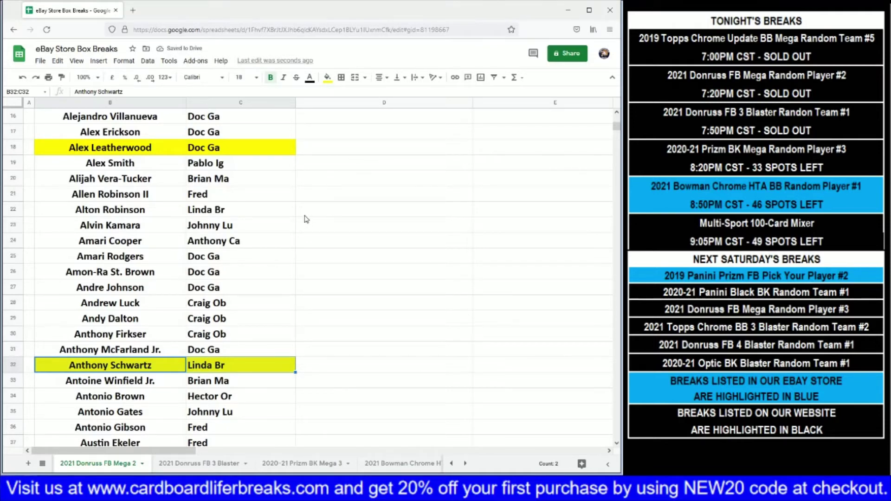
# Find Ben Skowronek in the player list and fill his player and participant cells (B42:C42) with yellow.
pyautogui.scroll(-7, 255, 265)
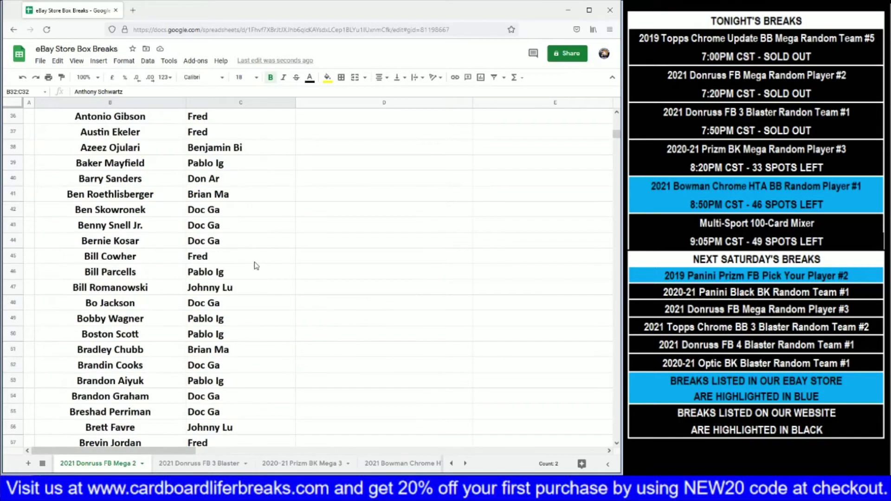
pyautogui.moveTo(160, 209); pyautogui.dragTo(250, 210)
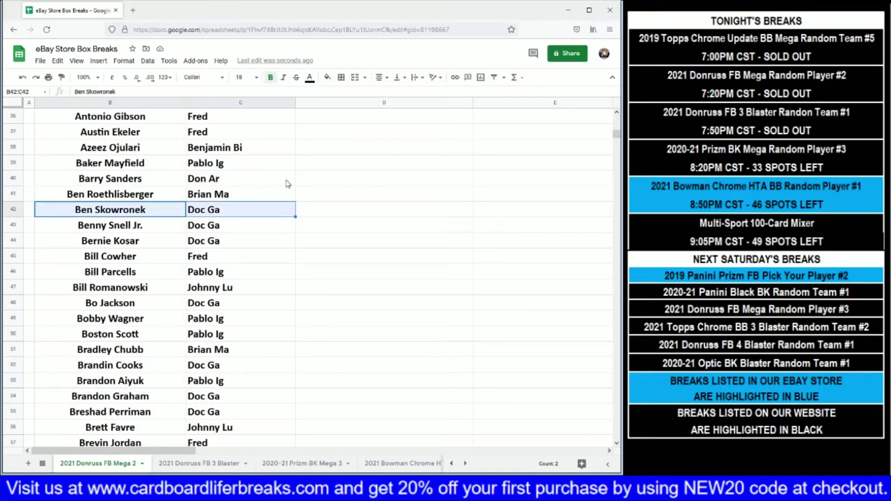
pyautogui.click(327, 77)
pyautogui.click(360, 141)
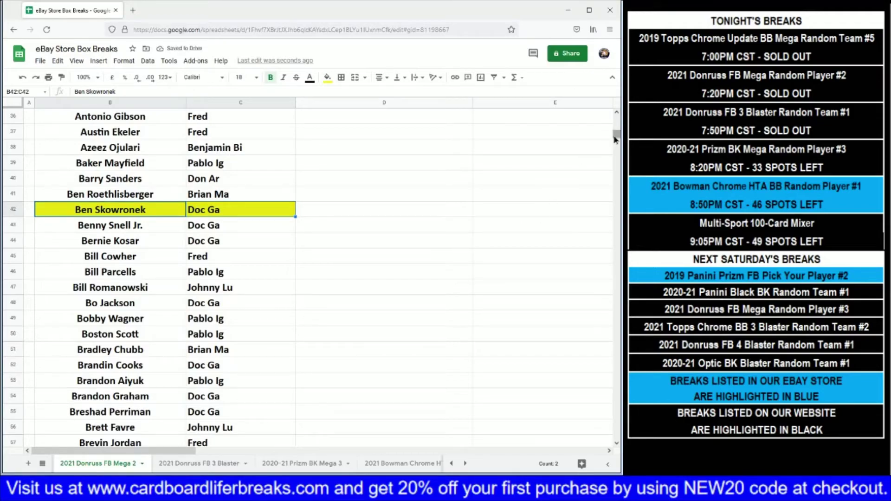
# Highlight Michael Carter's player and participant cells (B357:C357) with a yellow fill.
pyautogui.moveTo(616, 140); pyautogui.dragTo(583, 257)
pyautogui.moveTo(151, 309); pyautogui.dragTo(242, 304)
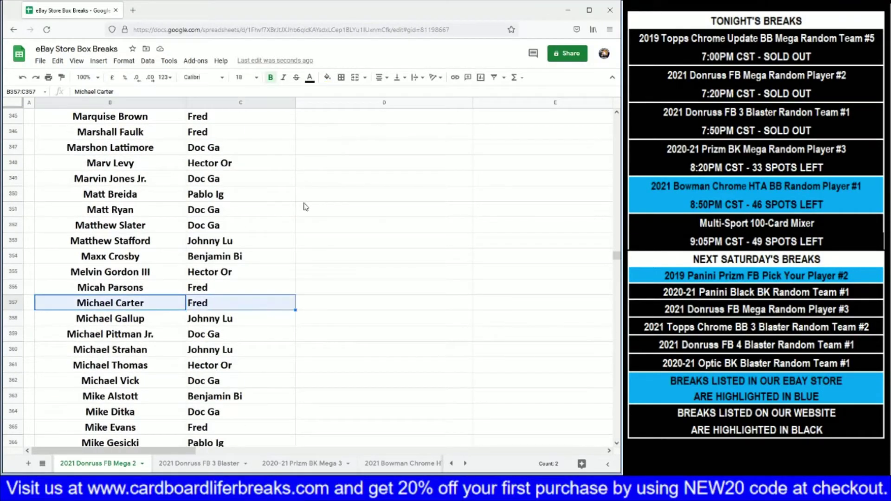
pyautogui.click(327, 77)
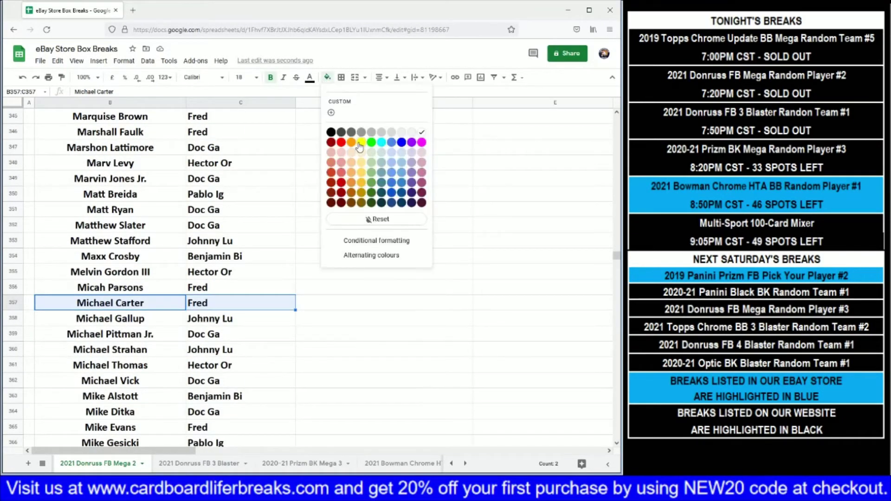
pyautogui.click(361, 143)
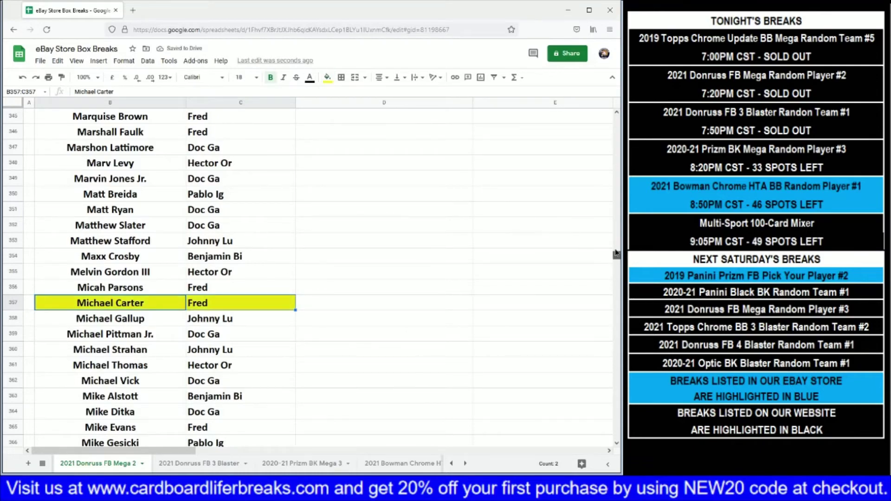
# Find Eric Stokes in the player list and highlight cells B176:C176 in yellow.
pyautogui.moveTo(617, 254); pyautogui.dragTo(597, 186)
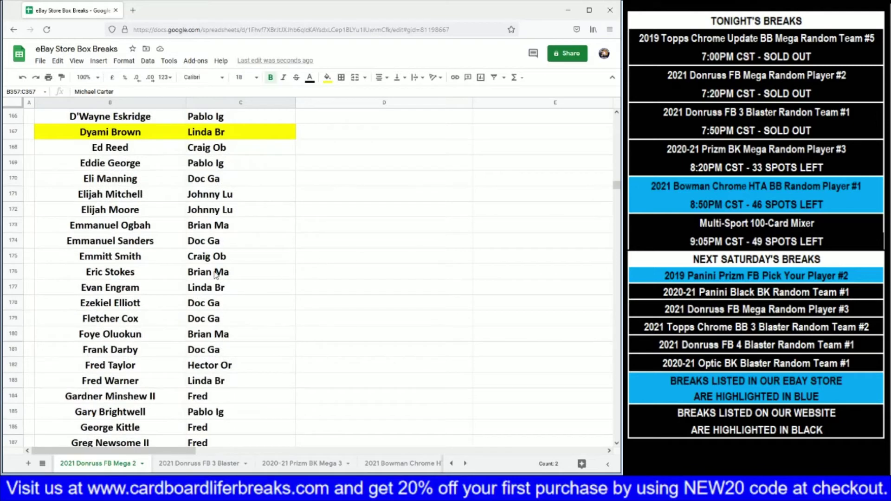
pyautogui.moveTo(163, 274); pyautogui.dragTo(227, 273)
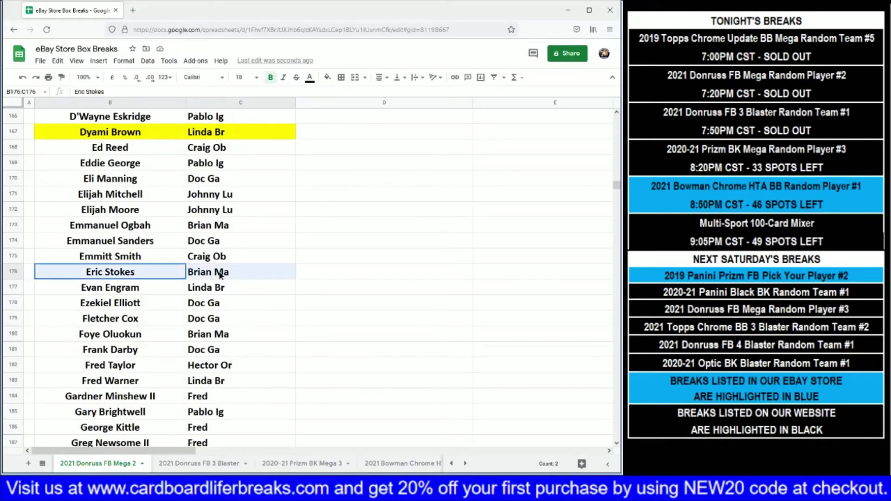
pyautogui.click(326, 78)
pyautogui.click(362, 144)
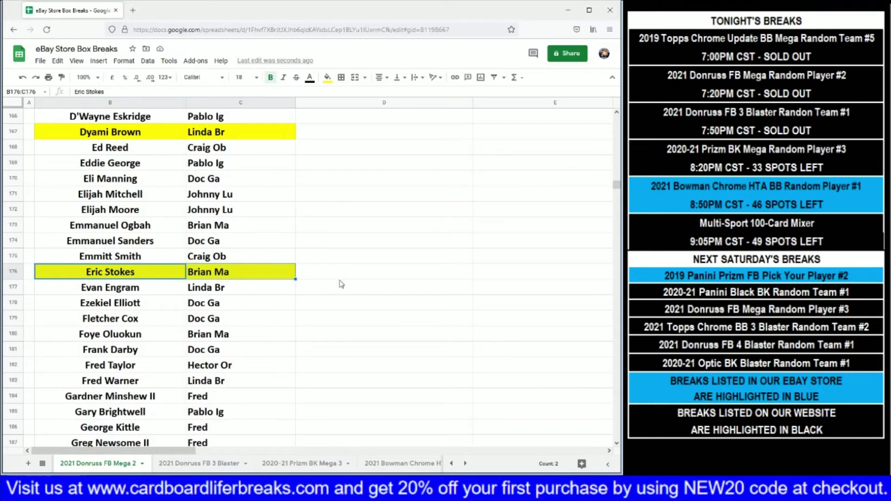
# Find Rhamondre Stevenson in the player list and fill his name and participant cells (B421:C421) with yellow.
pyautogui.moveTo(616, 188); pyautogui.dragTo(593, 282)
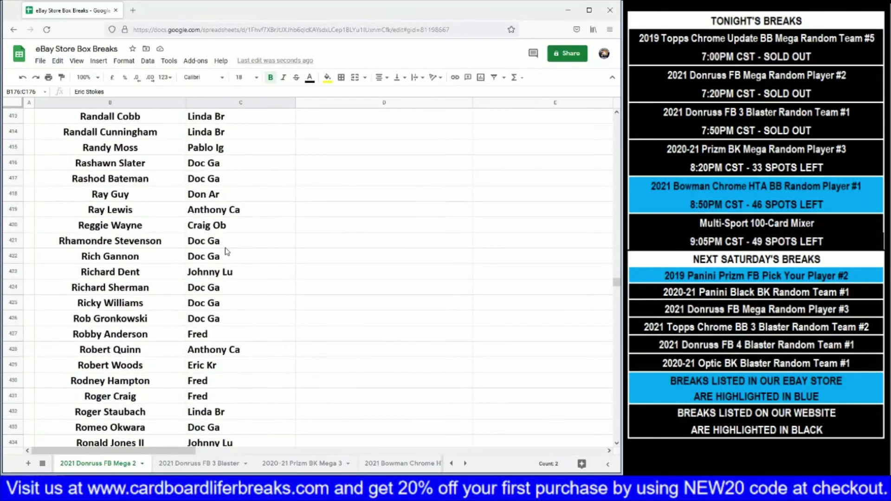
pyautogui.moveTo(142, 245); pyautogui.dragTo(209, 243)
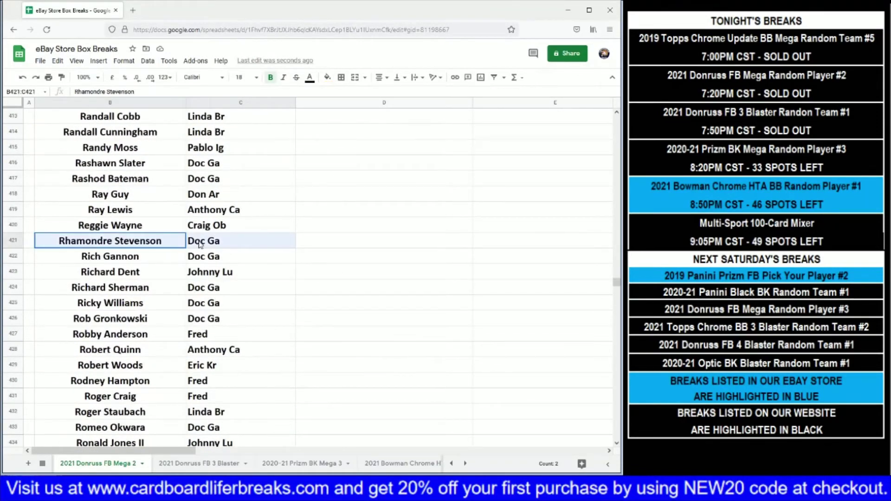
pyautogui.click(328, 78)
pyautogui.click(361, 142)
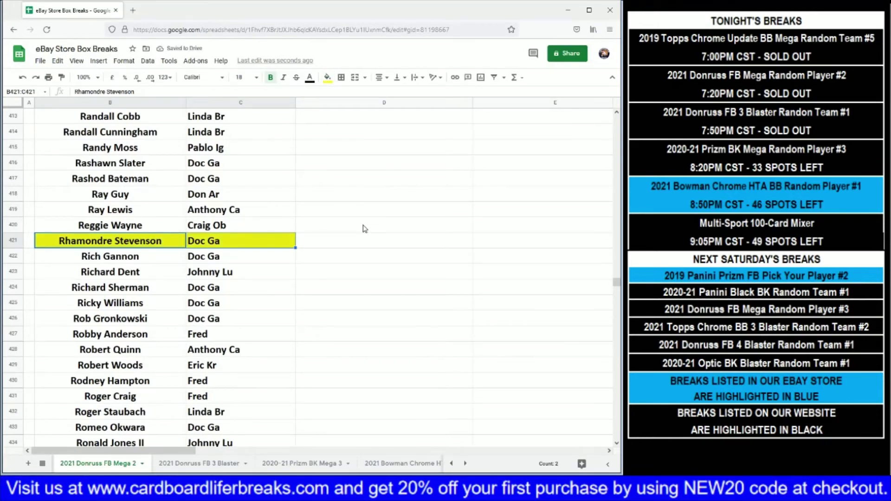
# Find Jaycee Horn in the player list and fill his player and participant cells (B236:C236) with yellow.
pyautogui.moveTo(615, 282); pyautogui.dragTo(606, 217)
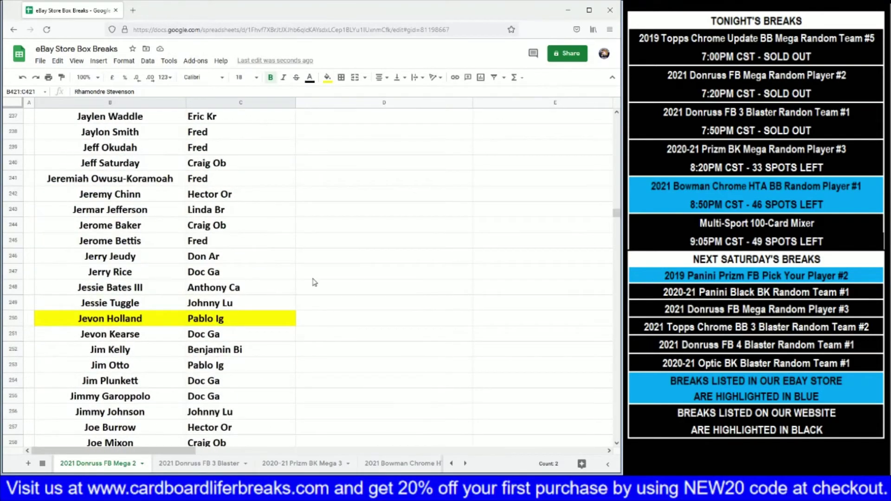
pyautogui.scroll(4, 315, 282)
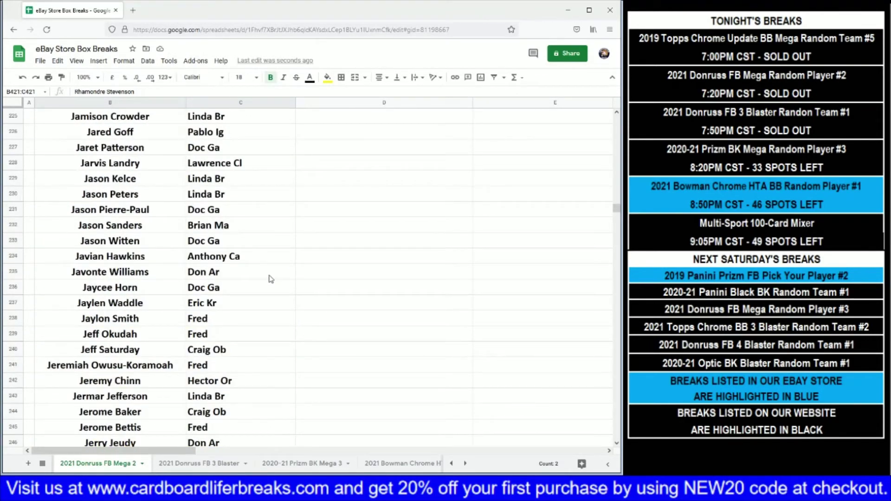
pyautogui.moveTo(148, 287); pyautogui.dragTo(218, 288)
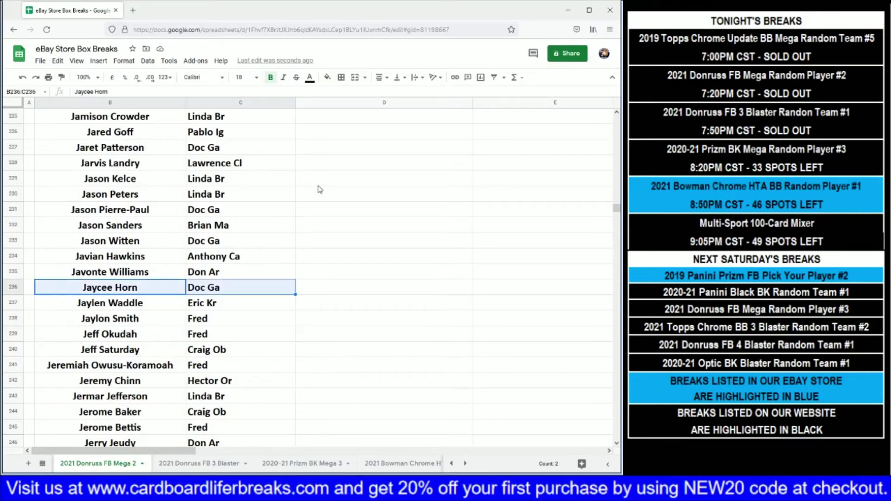
pyautogui.click(327, 77)
pyautogui.click(360, 150)
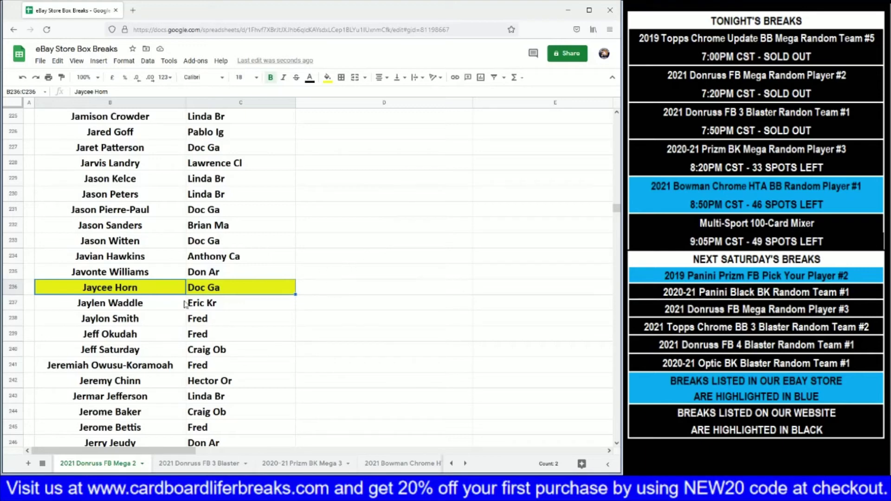
# Highlight Javonte Williams's player and participant cells (B235:C235) with a yellow fill.
pyautogui.moveTo(148, 272); pyautogui.dragTo(197, 274)
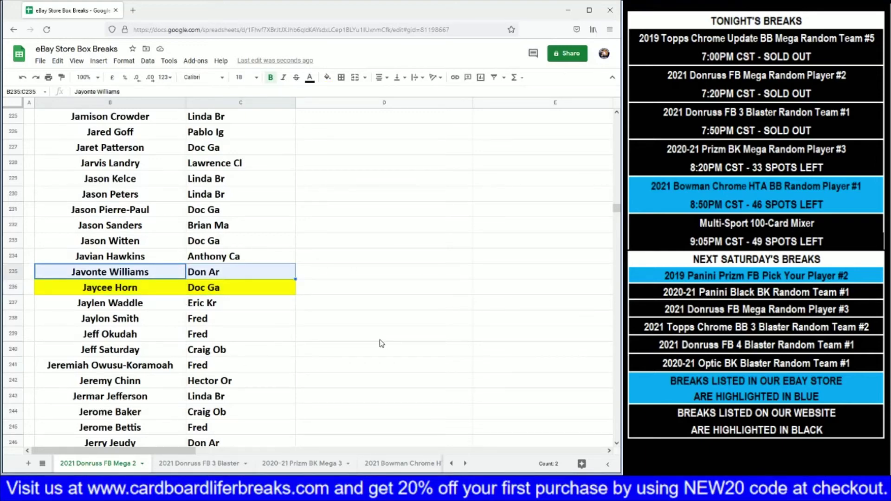
pyautogui.click(327, 78)
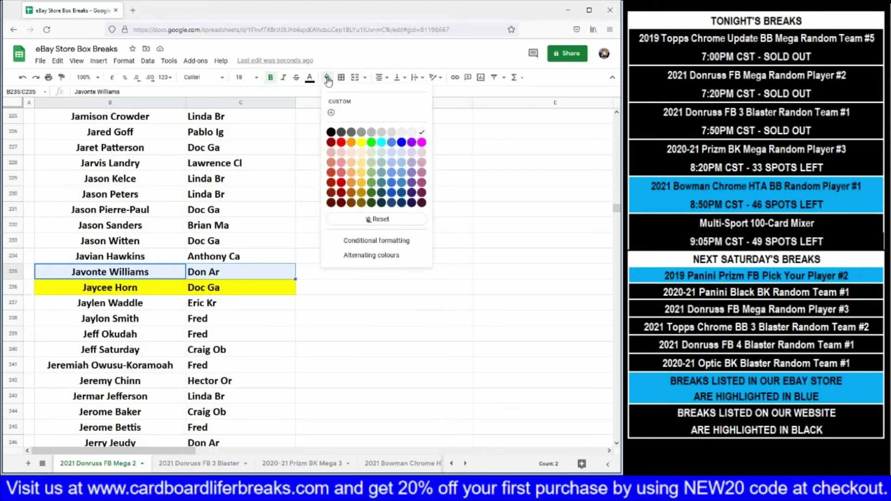
pyautogui.click(361, 142)
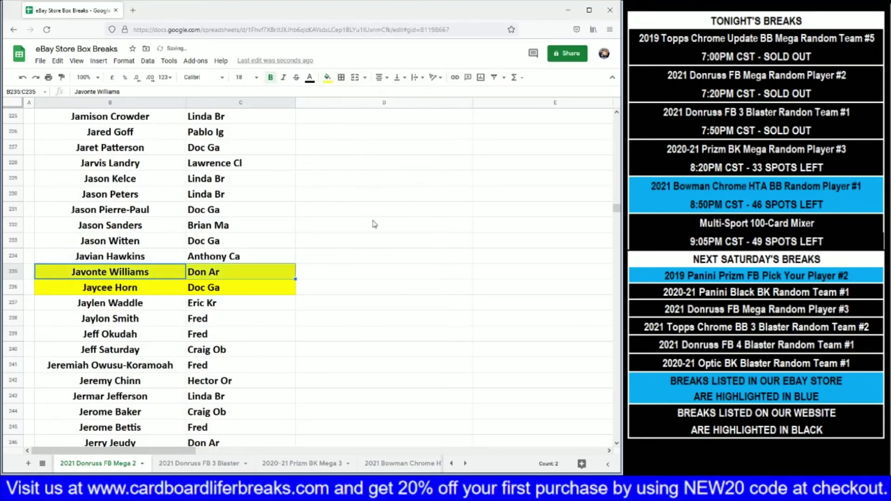